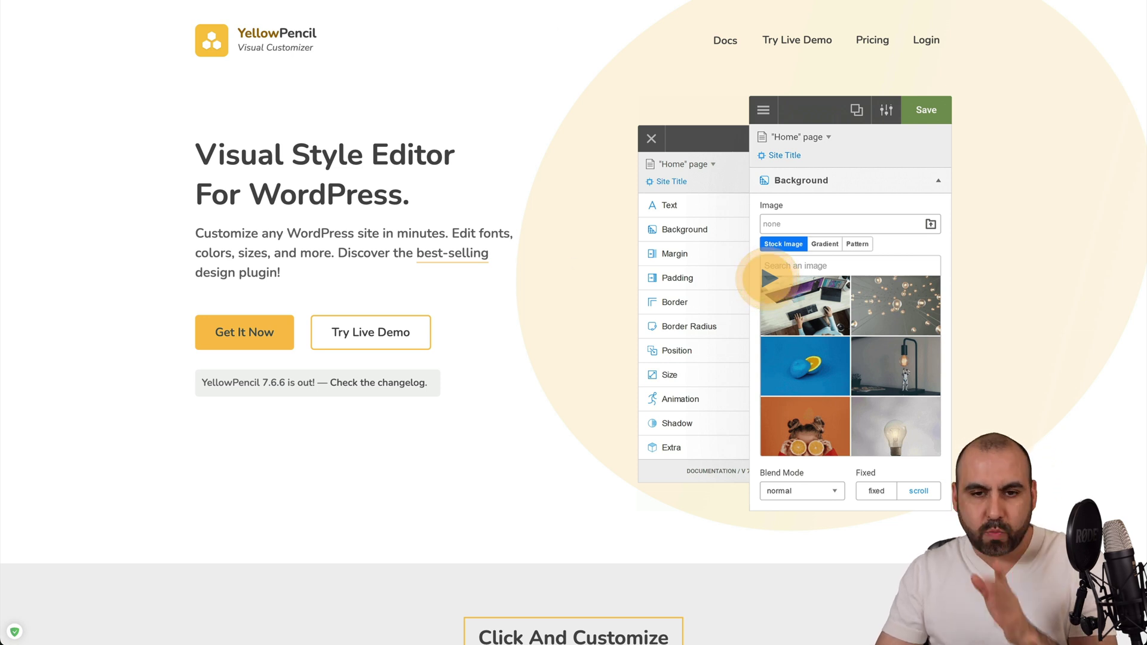
- Switch to the WordPress dashboard and open YellowPencil's Customizations list
left_click(429, 2)
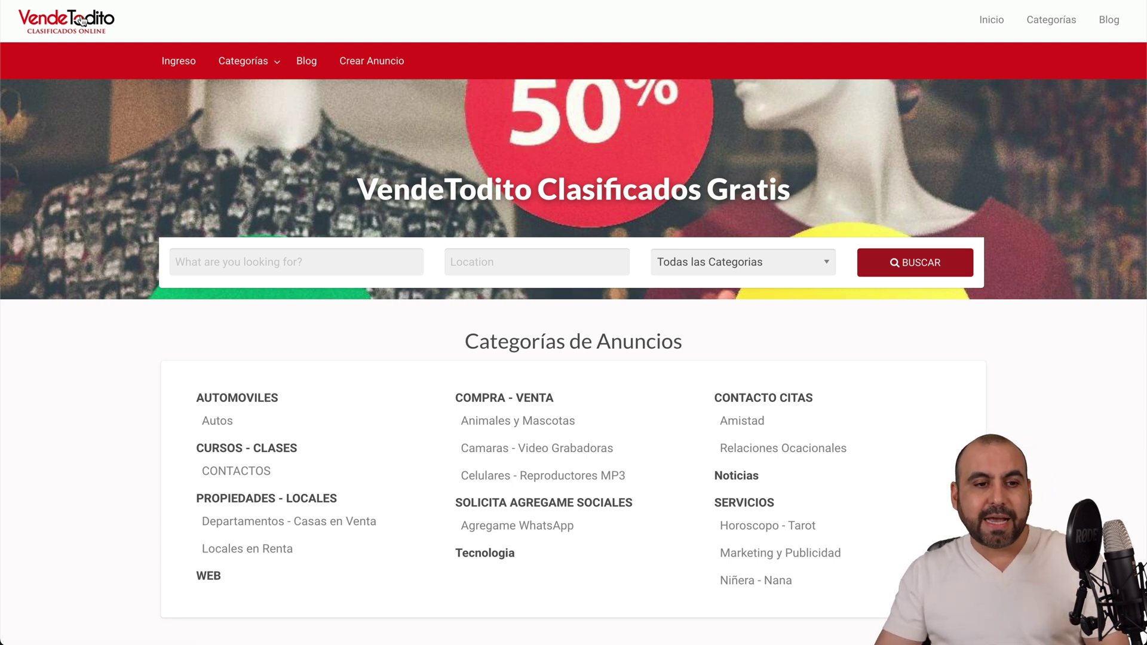
mouse_move(50, 439)
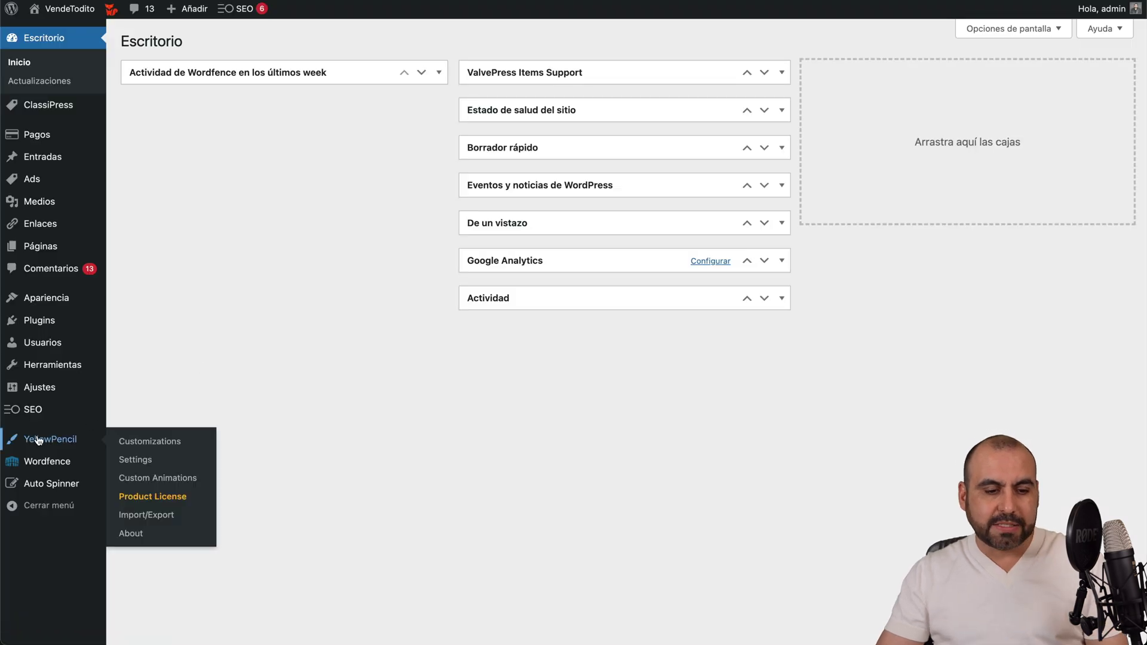
left_click(131, 442)
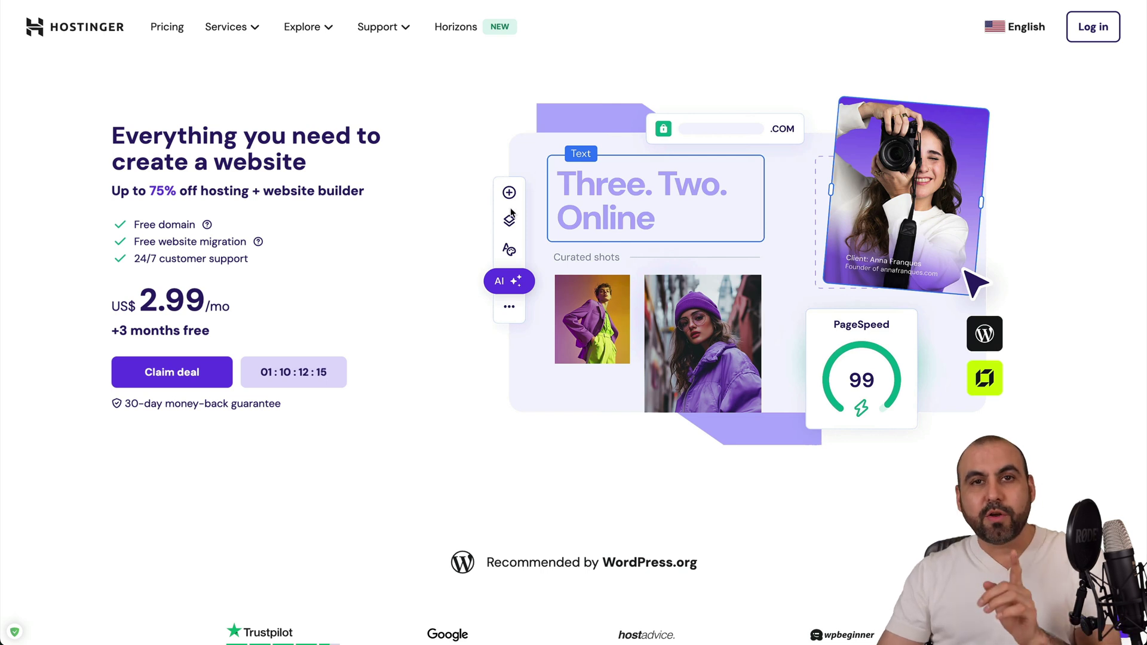
- Scroll to Hostinger's Premium, Business and Cloud Startup pricing cards and choose the Business plan
scroll(507, 221, "down", 10)
scroll(504, 216, "down", 2)
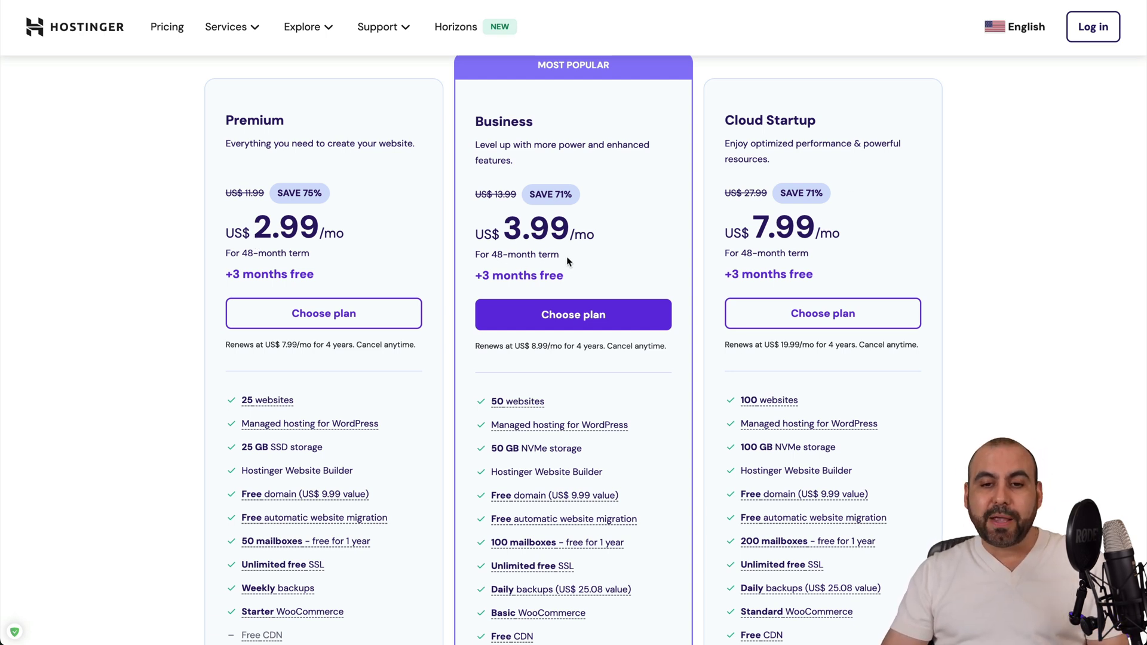
scroll(552, 356, "down", 3)
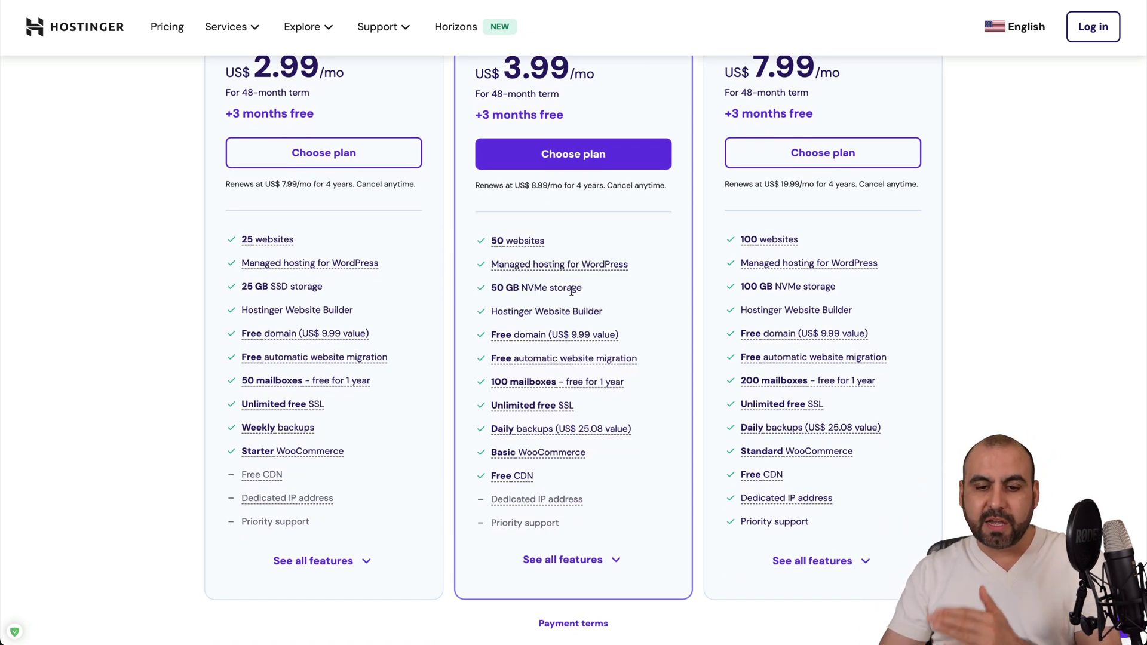
scroll(589, 293, "up", 4)
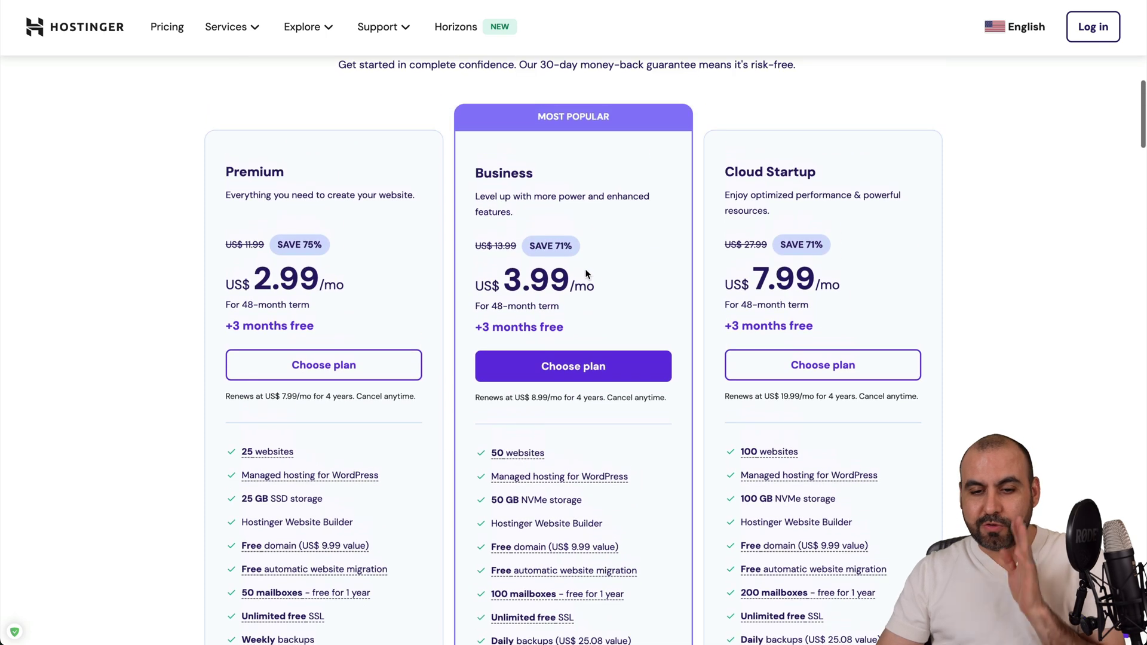
left_click(577, 363)
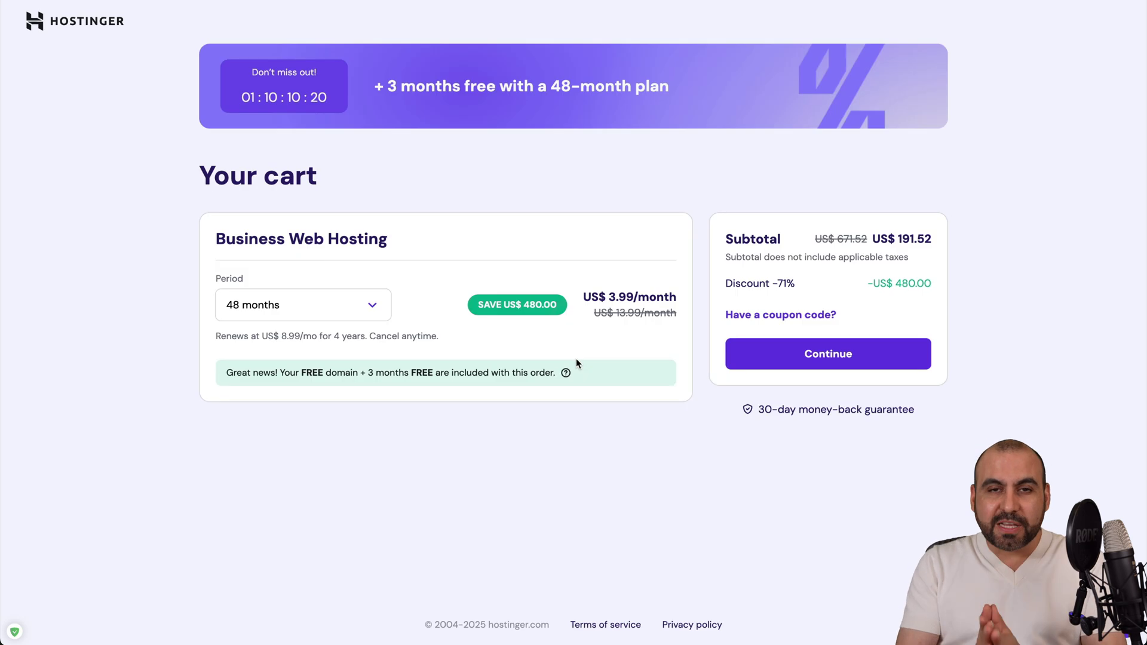
- Keep the 48-month billing period for the Business plan, with its US$191.52 subtotal
left_click(365, 310)
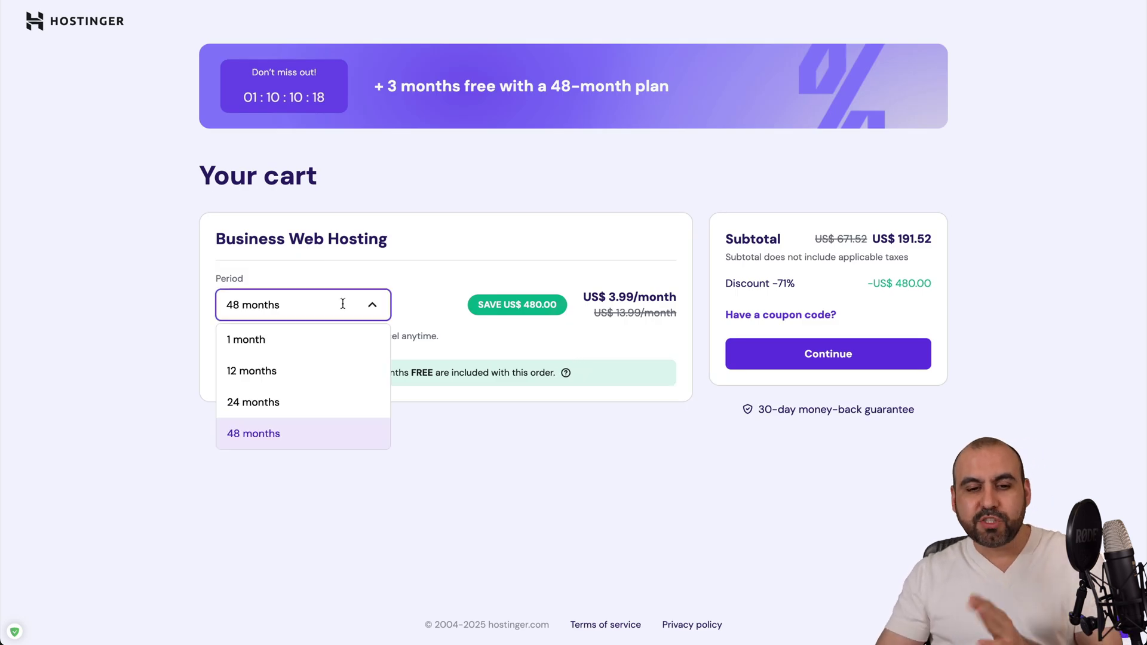
left_click(294, 433)
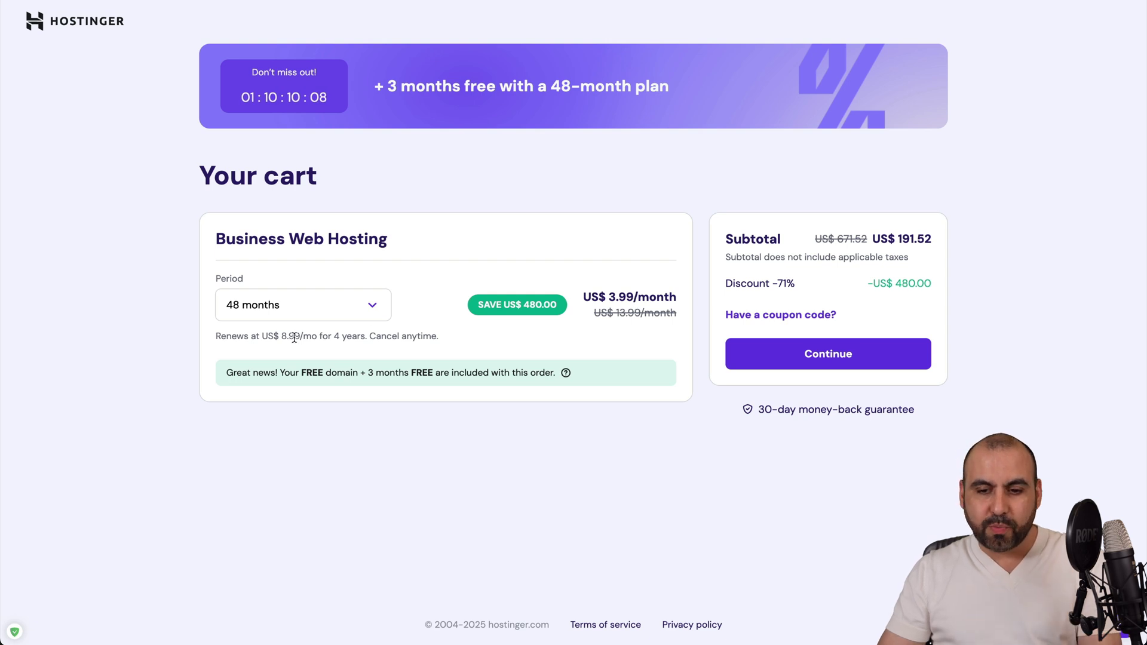
left_click_drag(897, 235, 953, 240)
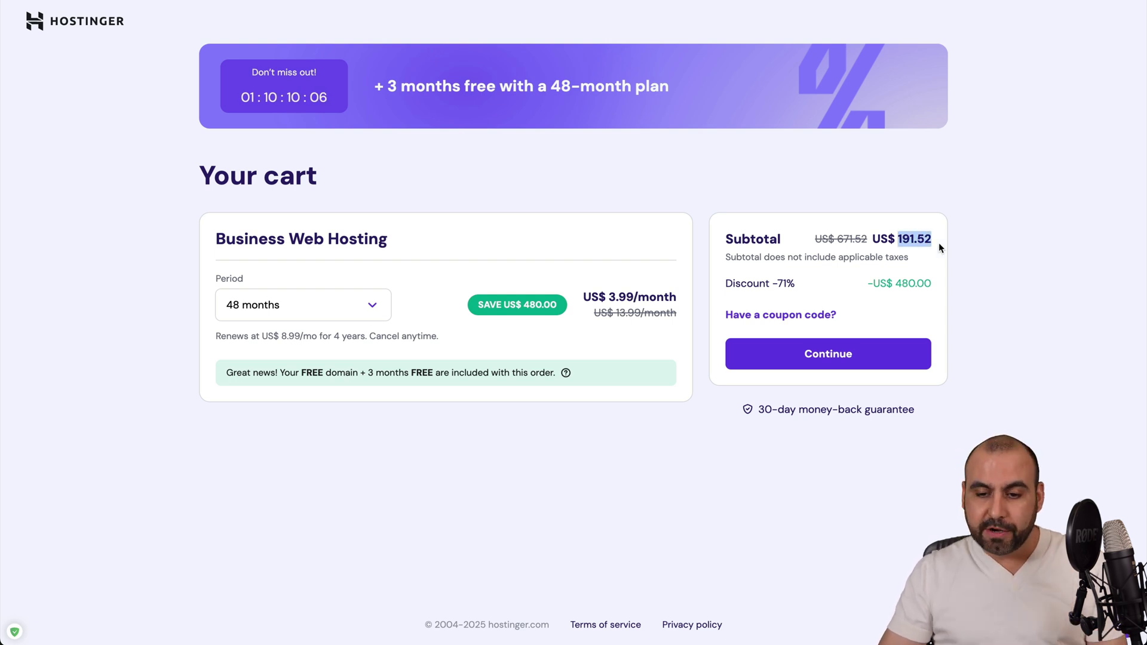
- Apply the SAASMASTER coupon code to the Hostinger cart
left_click(788, 322)
left_click(785, 373)
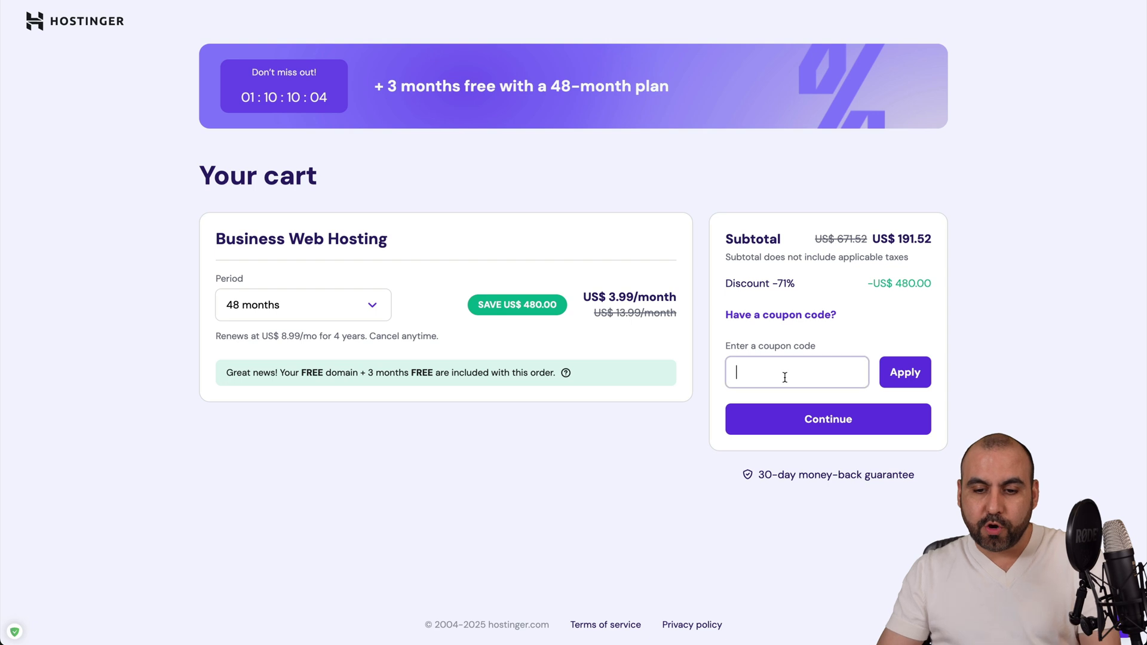
type("SAASMASTER")
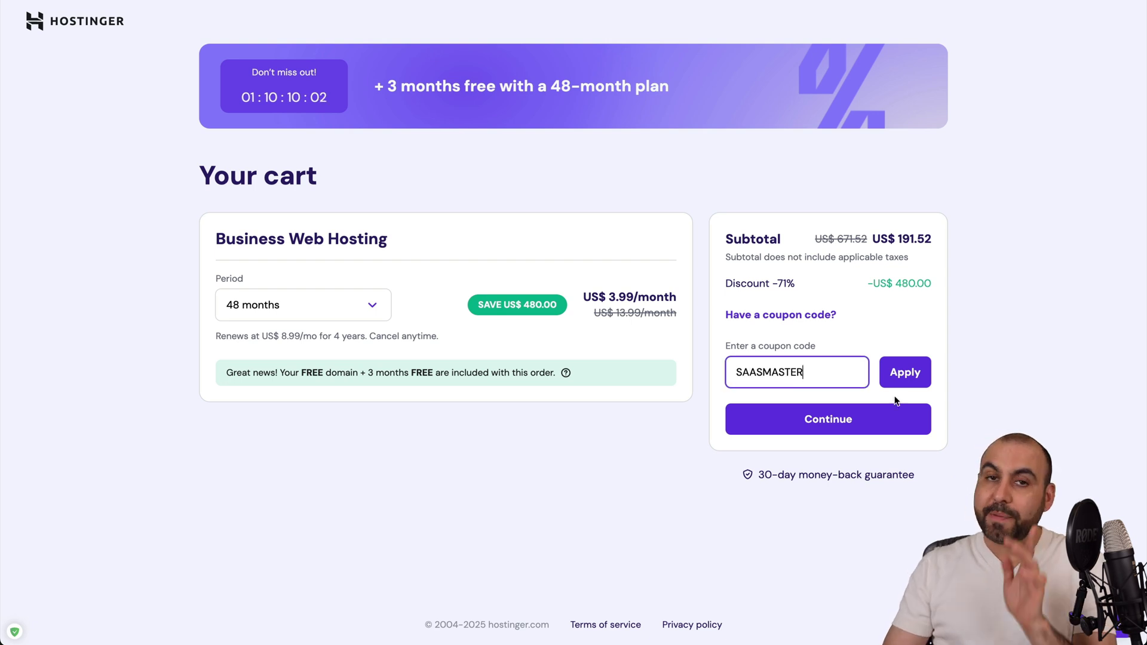
left_click(905, 373)
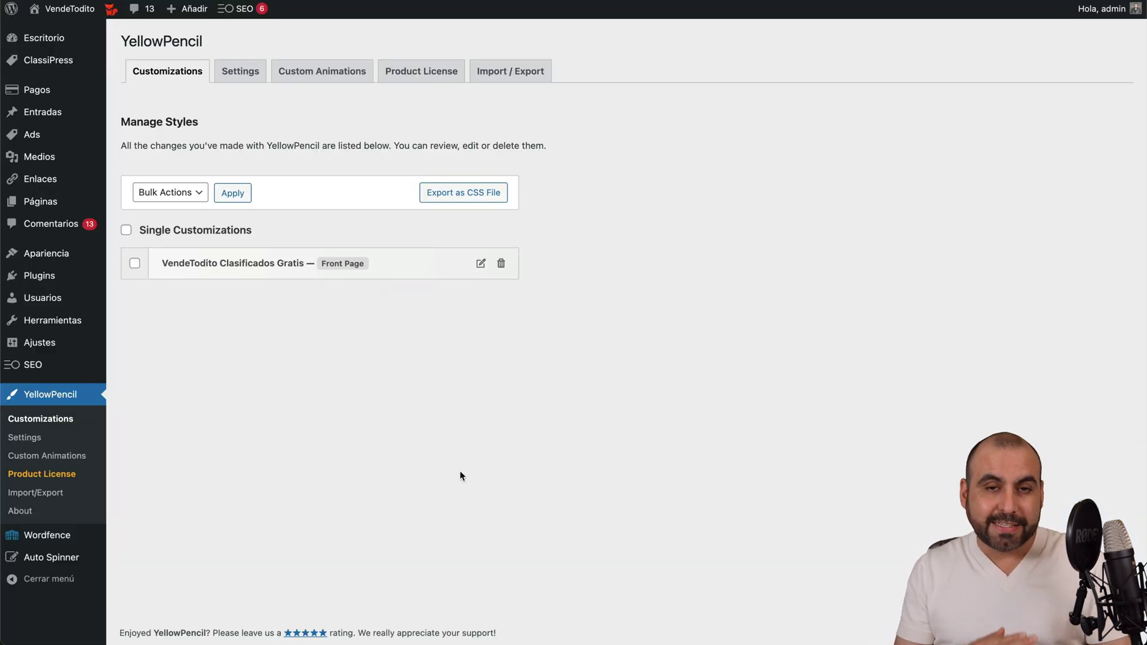
- Edit the Front Page customization and select the 'What are you looking for?' search field
left_click(481, 264)
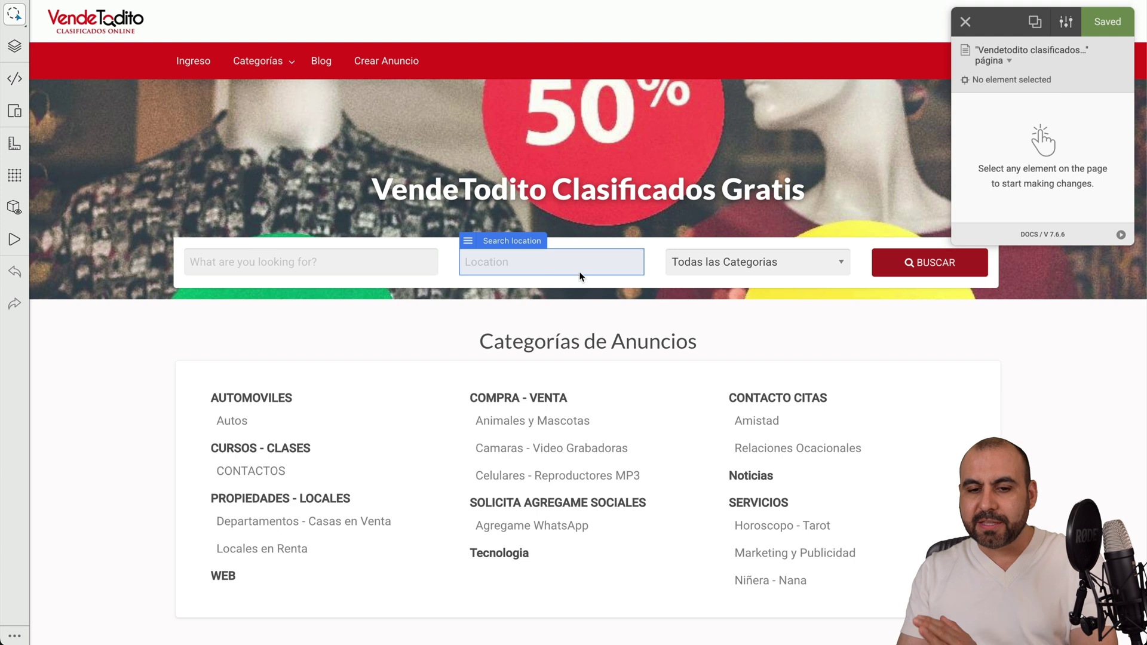
left_click(361, 259)
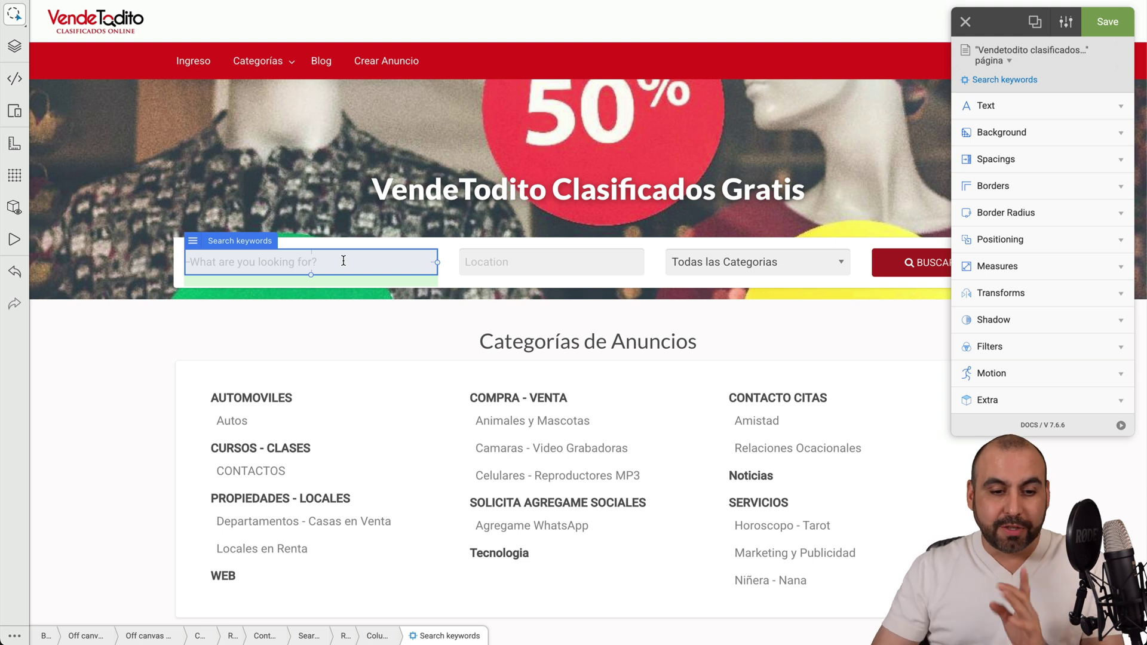
left_click(1099, 106)
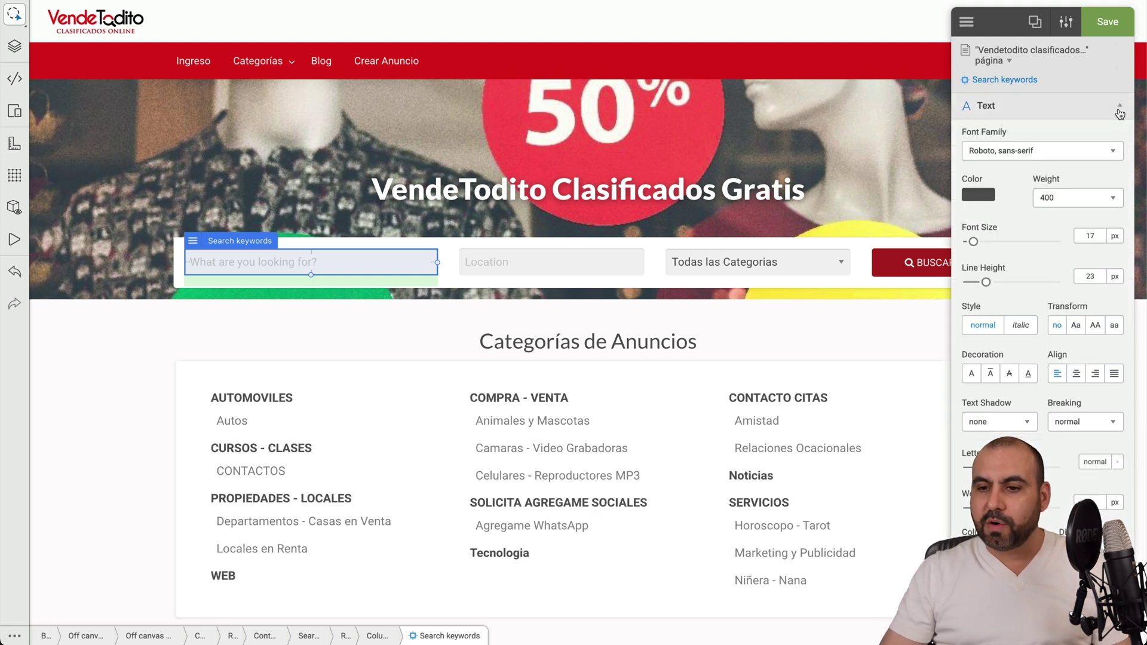
- Change the search text font to Revalia, leaving its colour unchanged
left_click(1009, 151)
left_click(1014, 192)
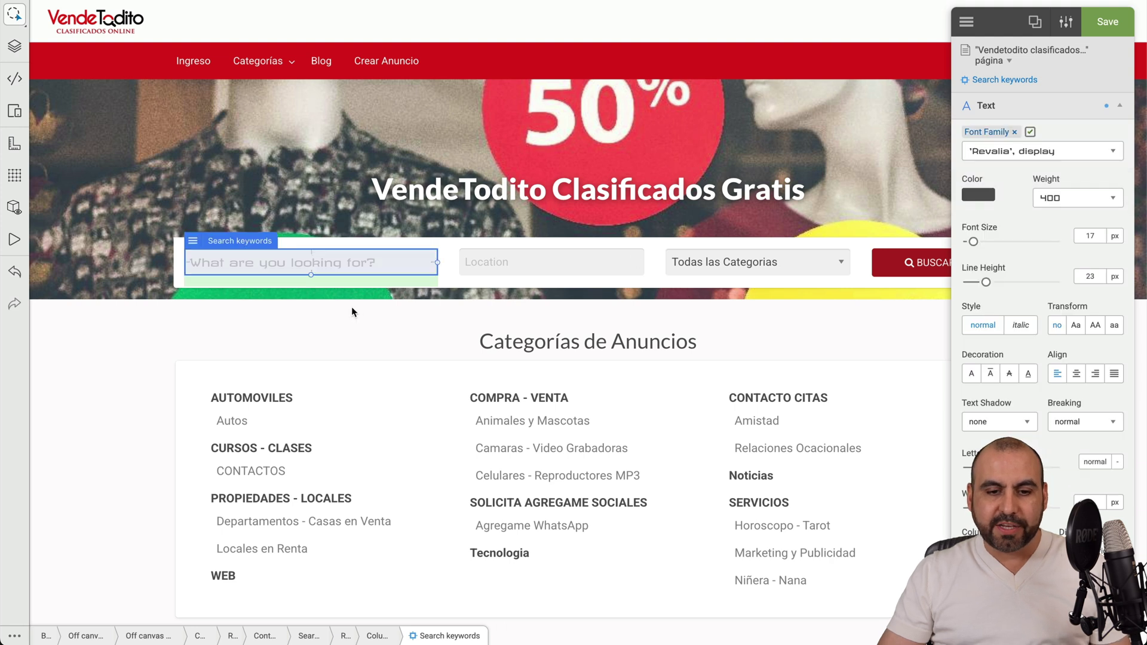
left_click(1054, 151)
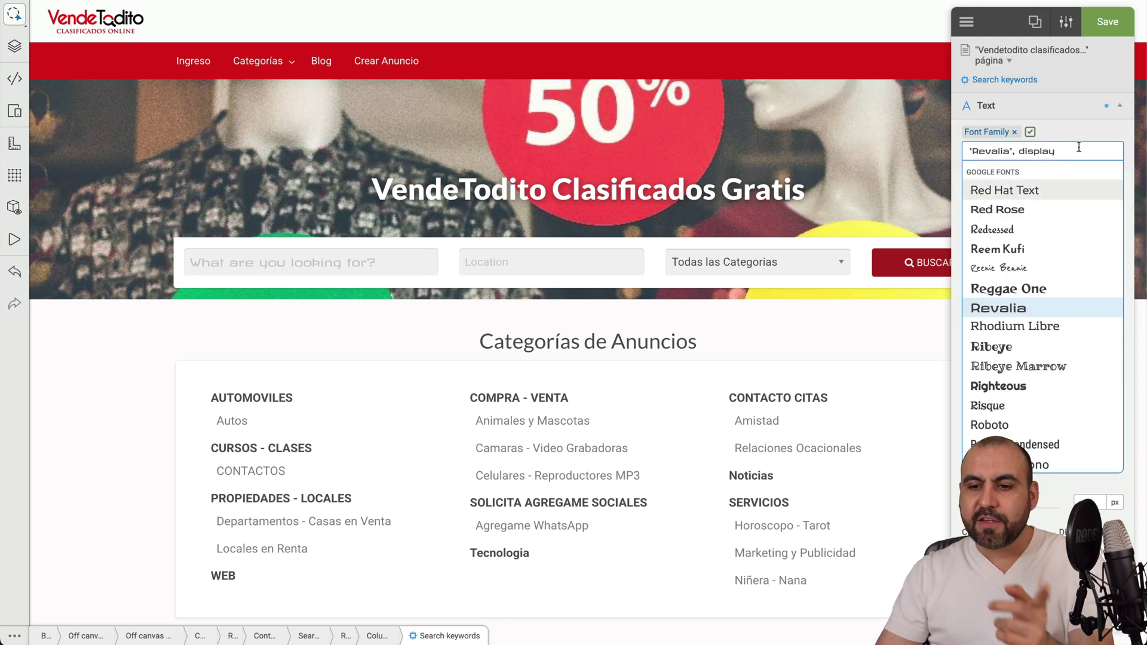
left_click(1094, 122)
left_click(978, 195)
left_click_drag(973, 234, 1052, 251)
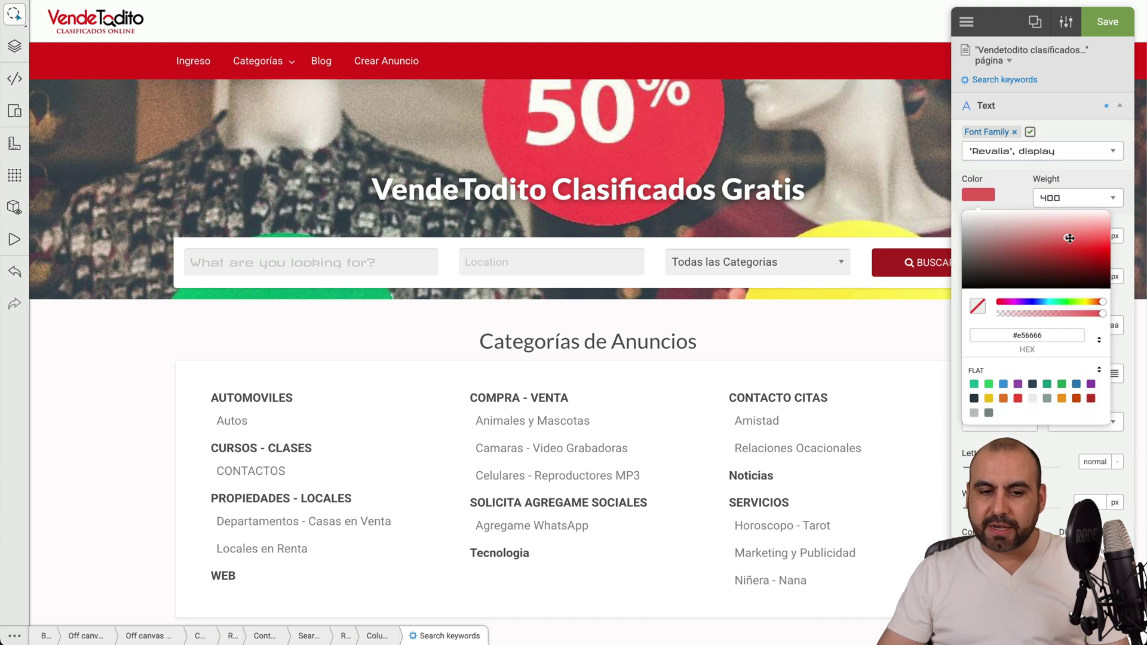
key("Escape")
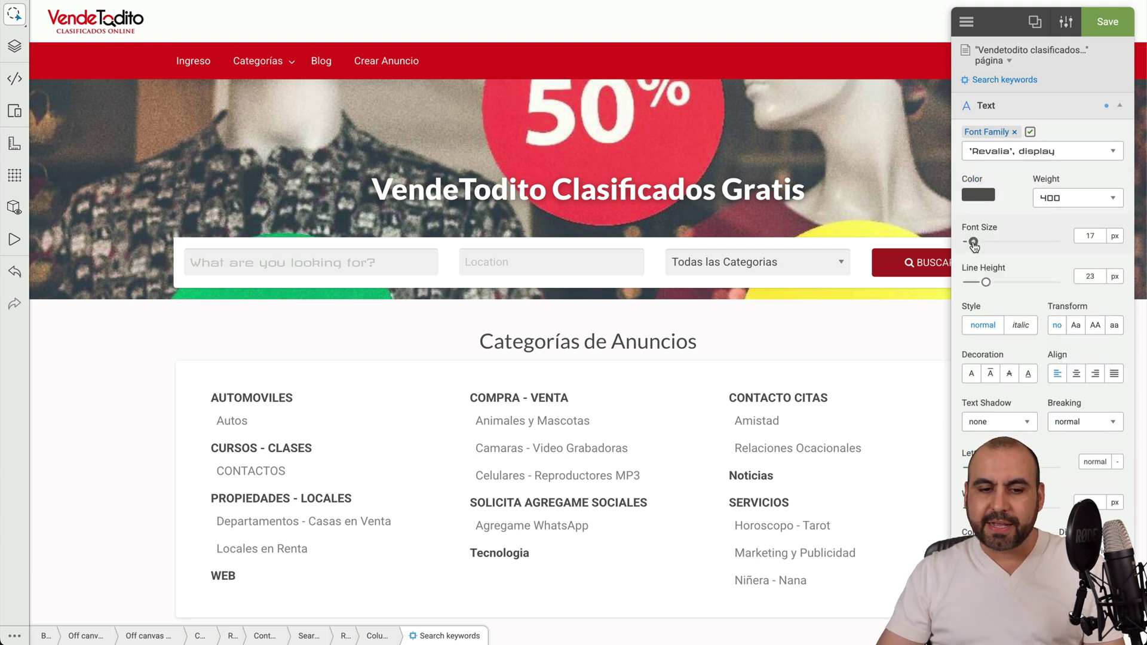
- Set 25 px size, 20.3 px line height, italic, overline and a multiple text shadow
left_click_drag(973, 242, 984, 244)
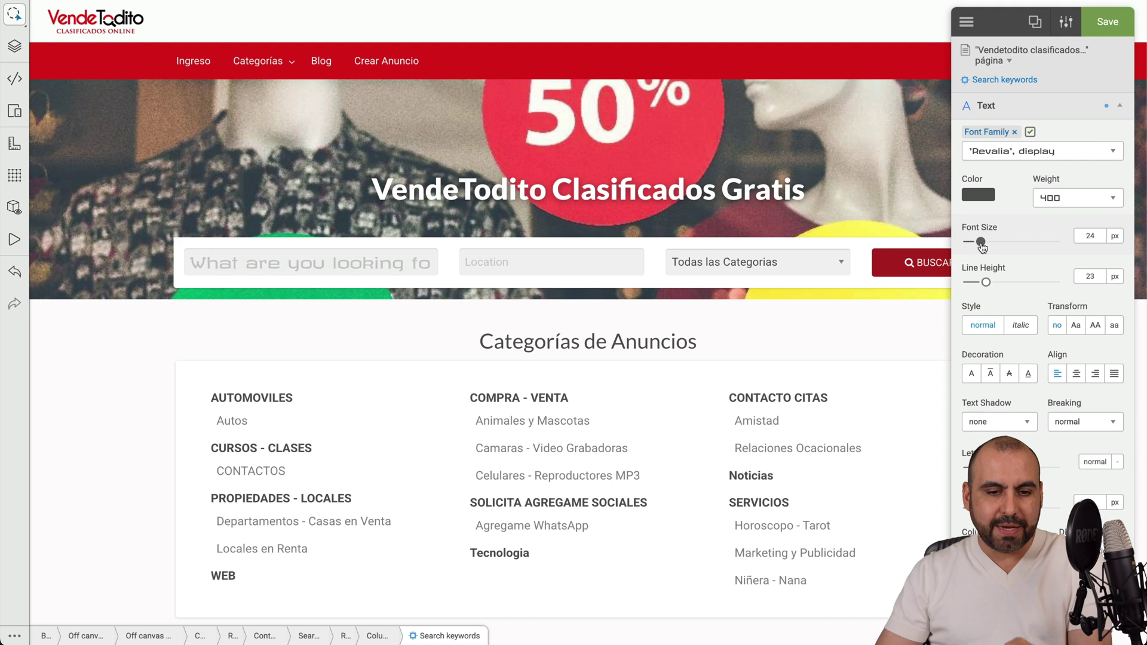
left_click_drag(984, 244, 981, 243)
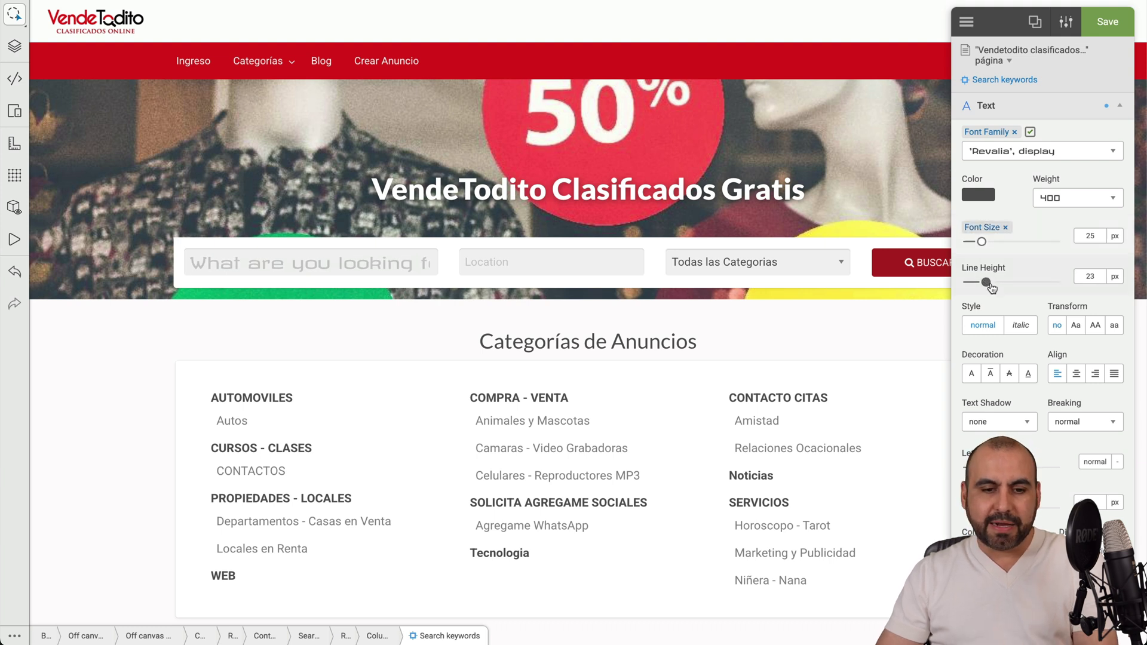
left_click_drag(987, 283, 983, 283)
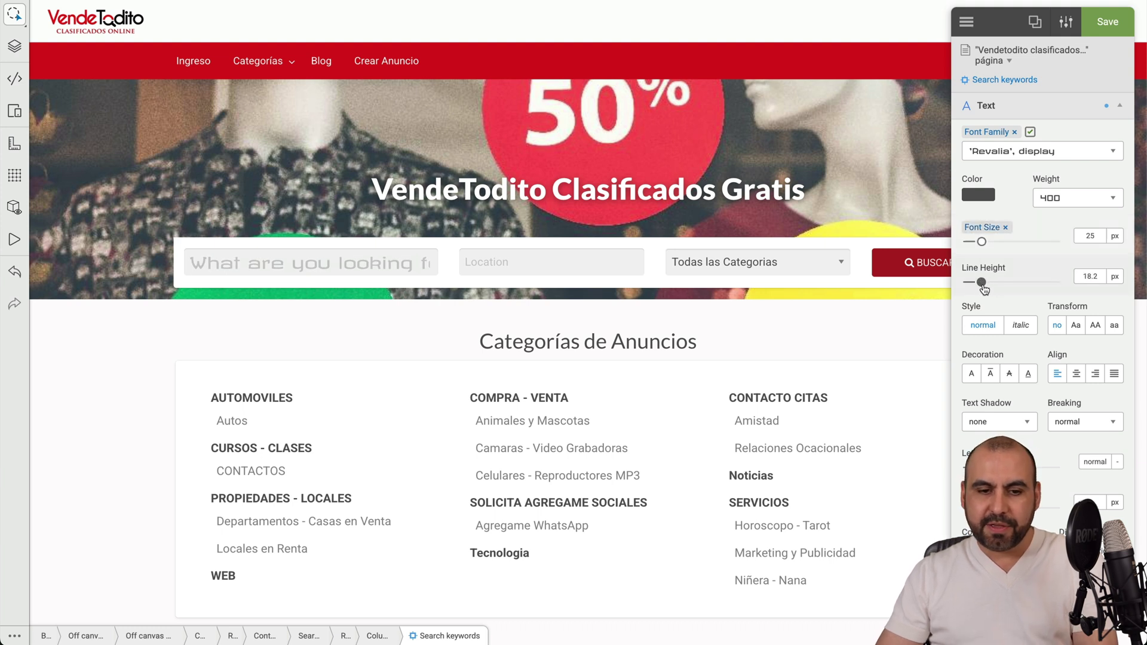
left_click(1020, 325)
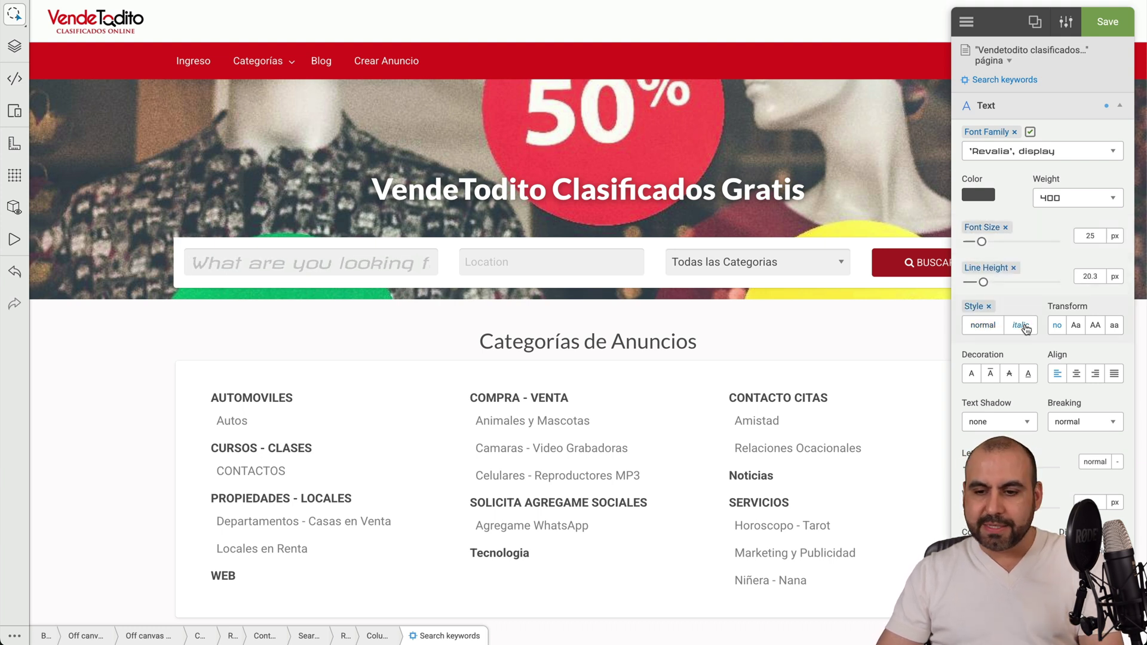
left_click(996, 373)
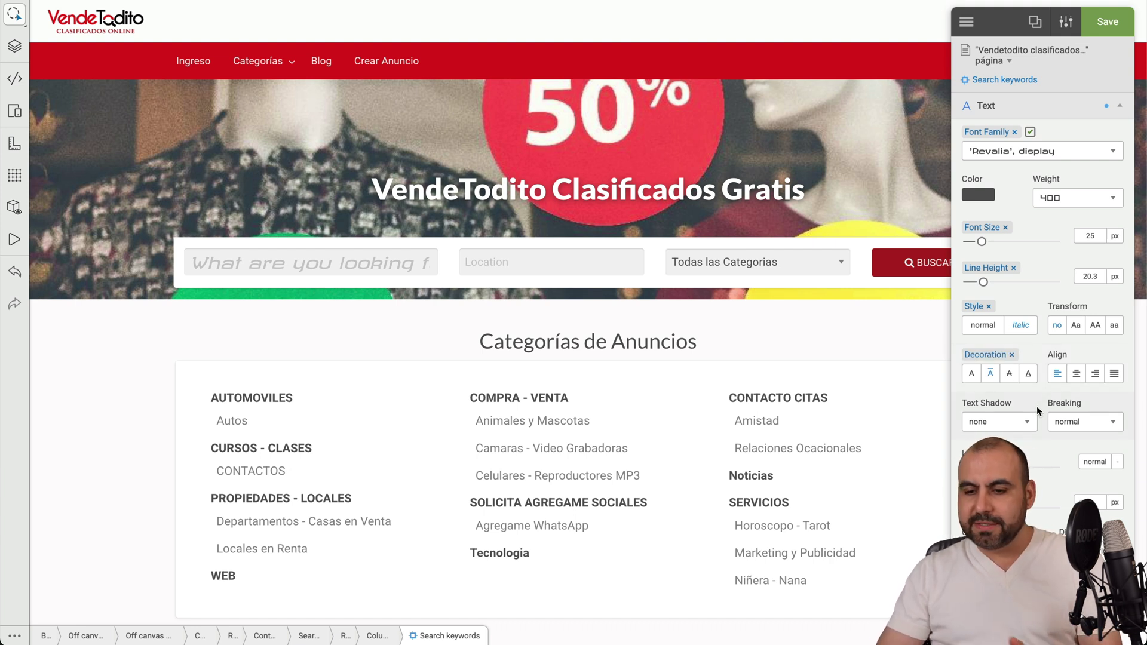
left_click(1009, 421)
left_click(1009, 324)
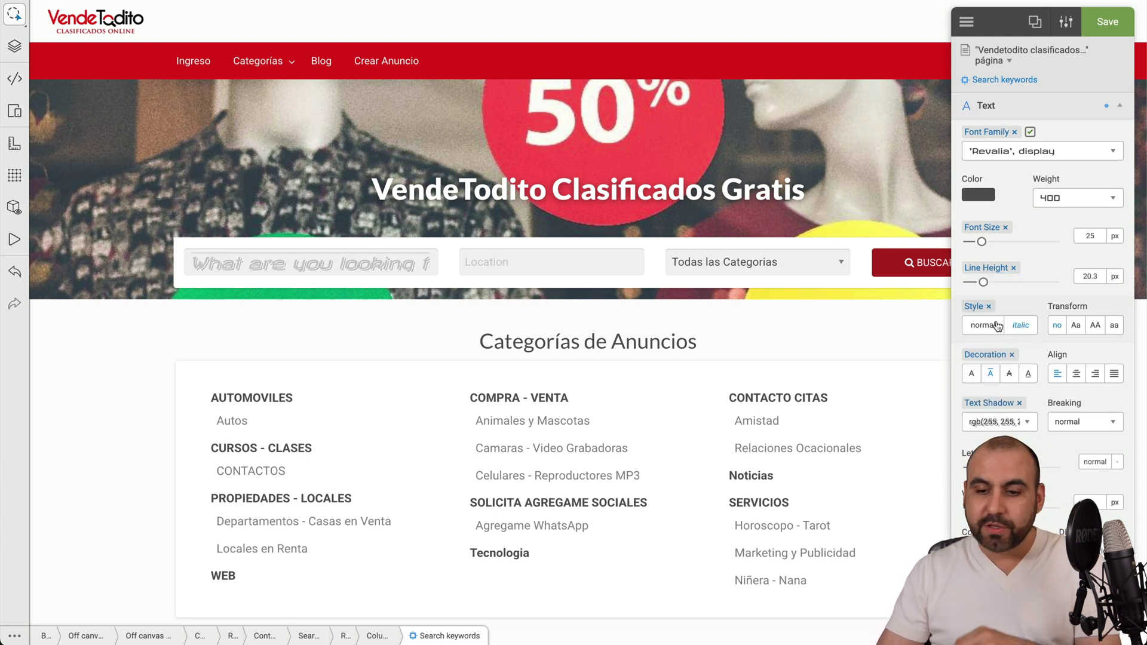
- Set the search box's left padding to 4 px and right padding to 0
left_click(1119, 105)
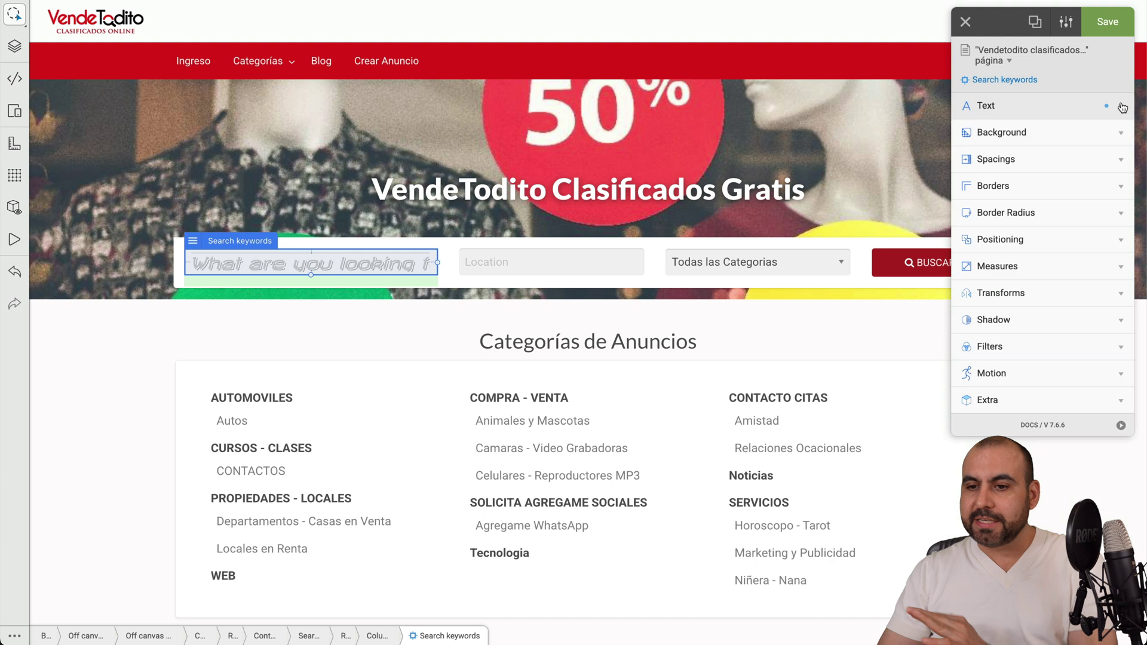
left_click(1118, 158)
mouse_move(972, 169)
left_mouse_down()
mouse_move(1032, 169)
mouse_move(966, 172)
left_mouse_up()
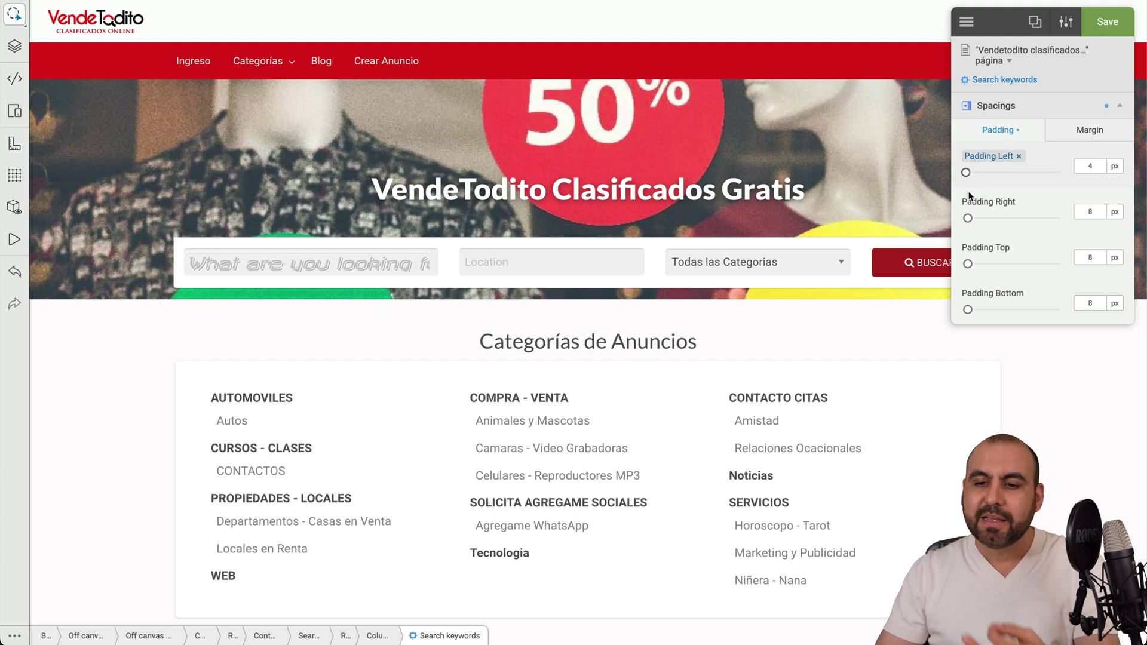
mouse_move(967, 218)
left_mouse_down()
mouse_move(1002, 220)
mouse_move(981, 218)
left_mouse_up()
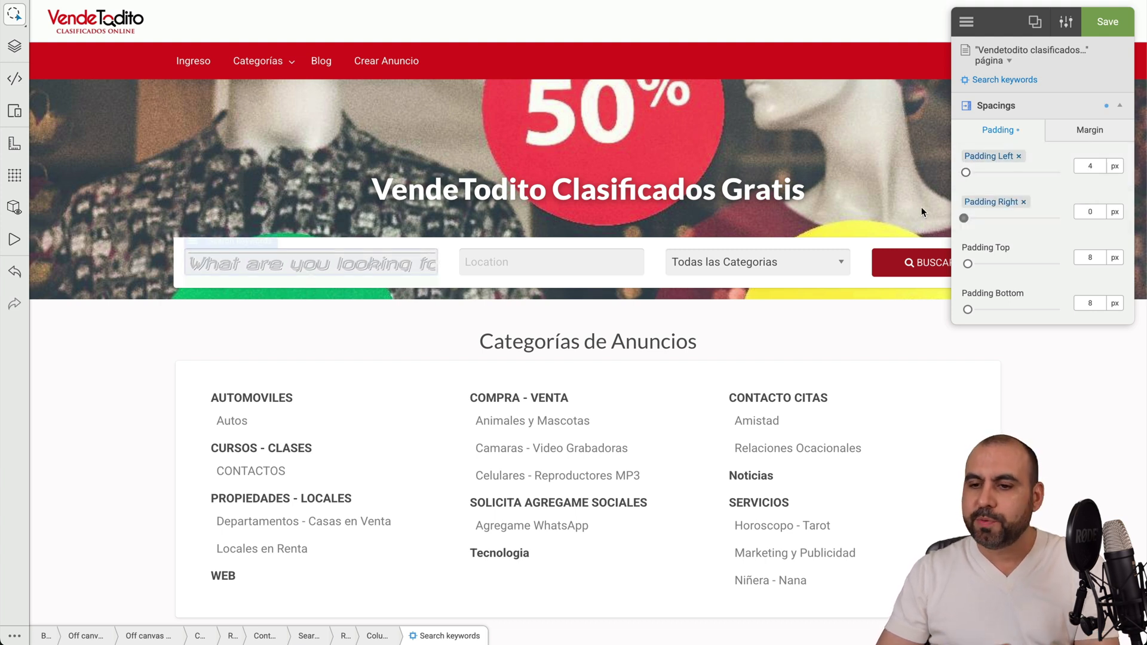
left_click(1097, 135)
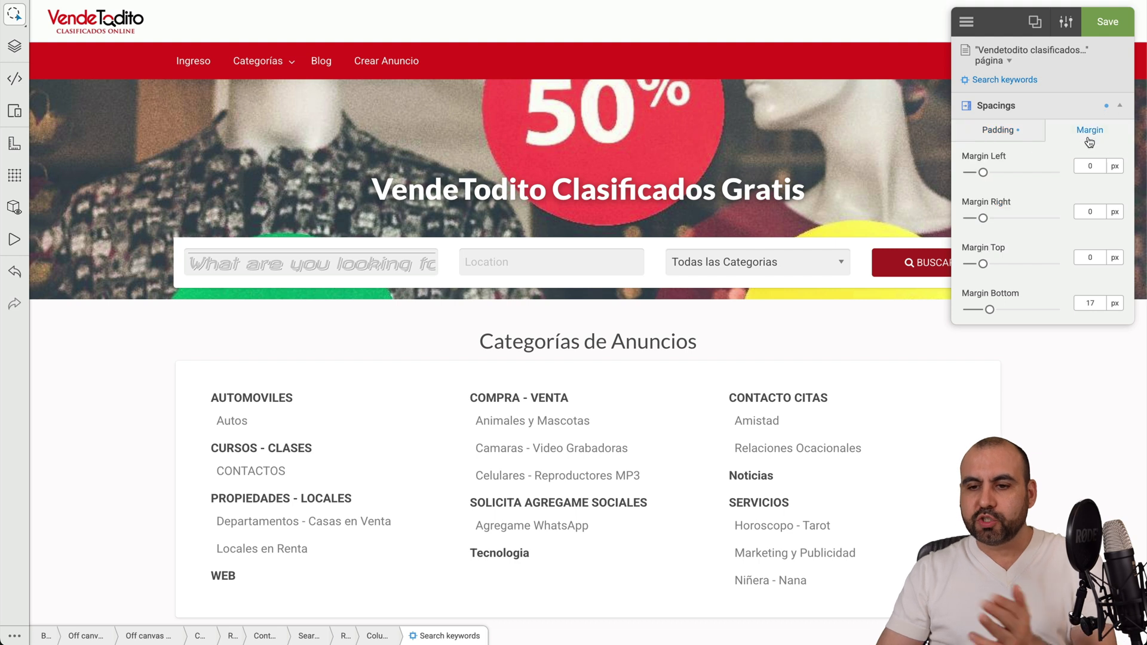
left_click(1120, 106)
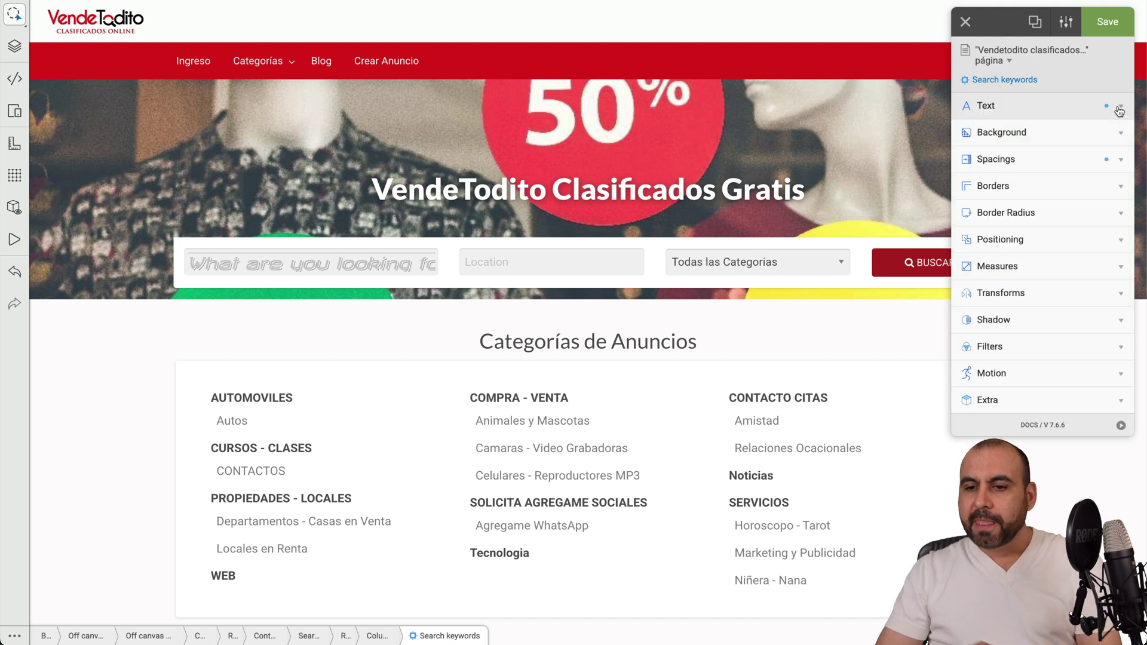
left_click(1040, 187)
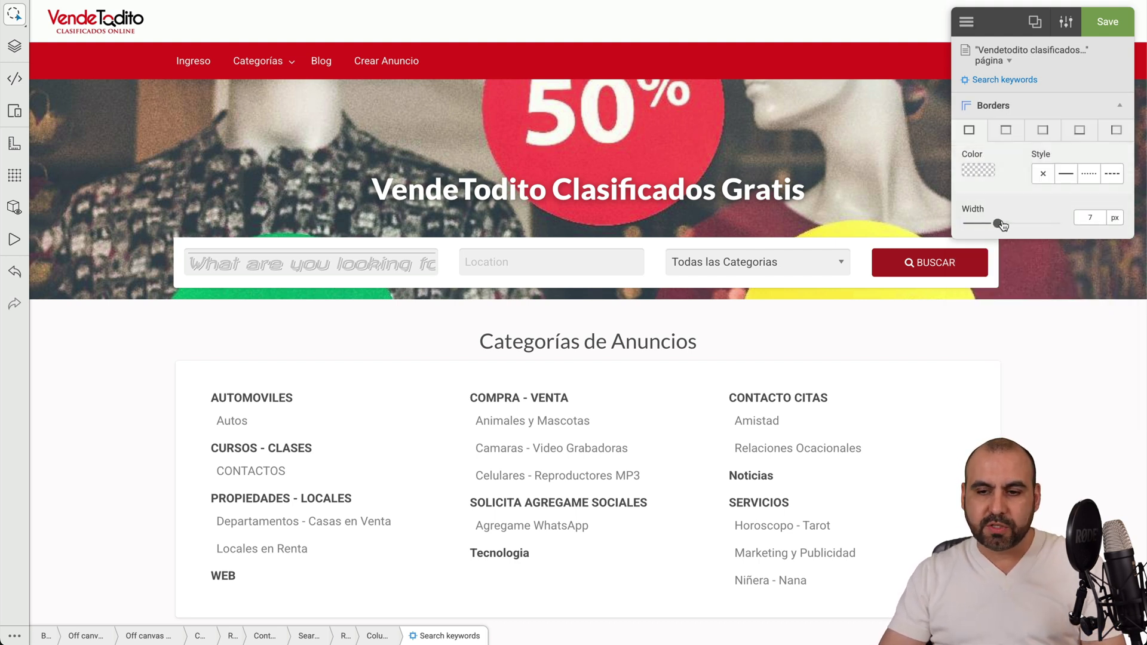
- Give the search box a solid border with 0 px width
left_click(1065, 174)
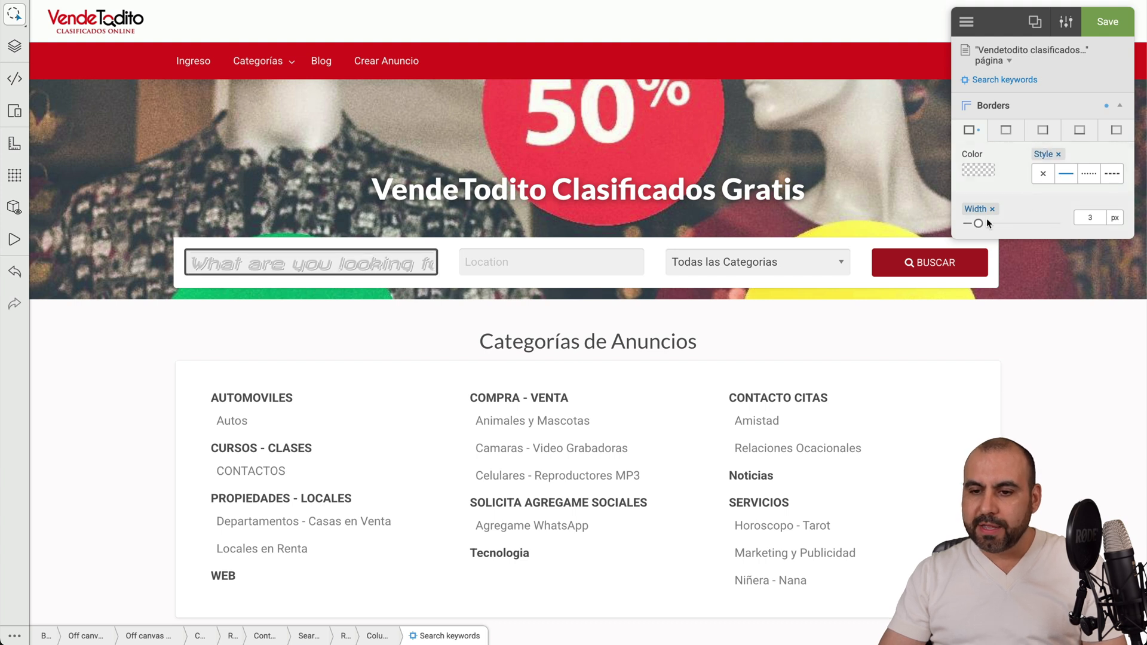
left_click_drag(986, 219, 945, 208)
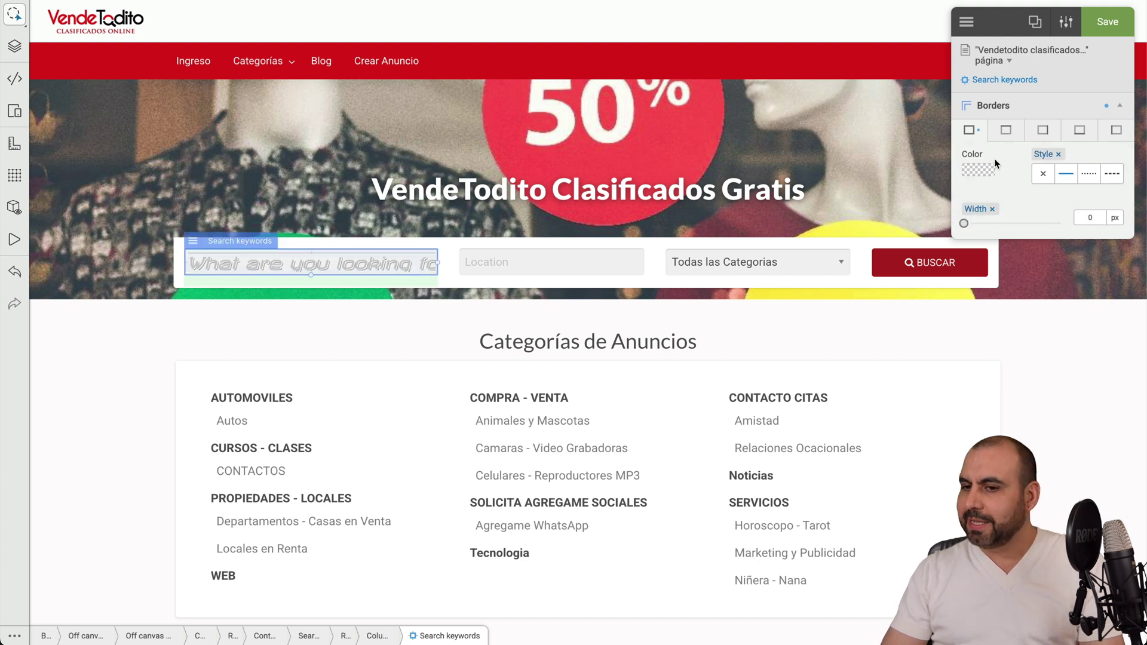
left_click(1120, 106)
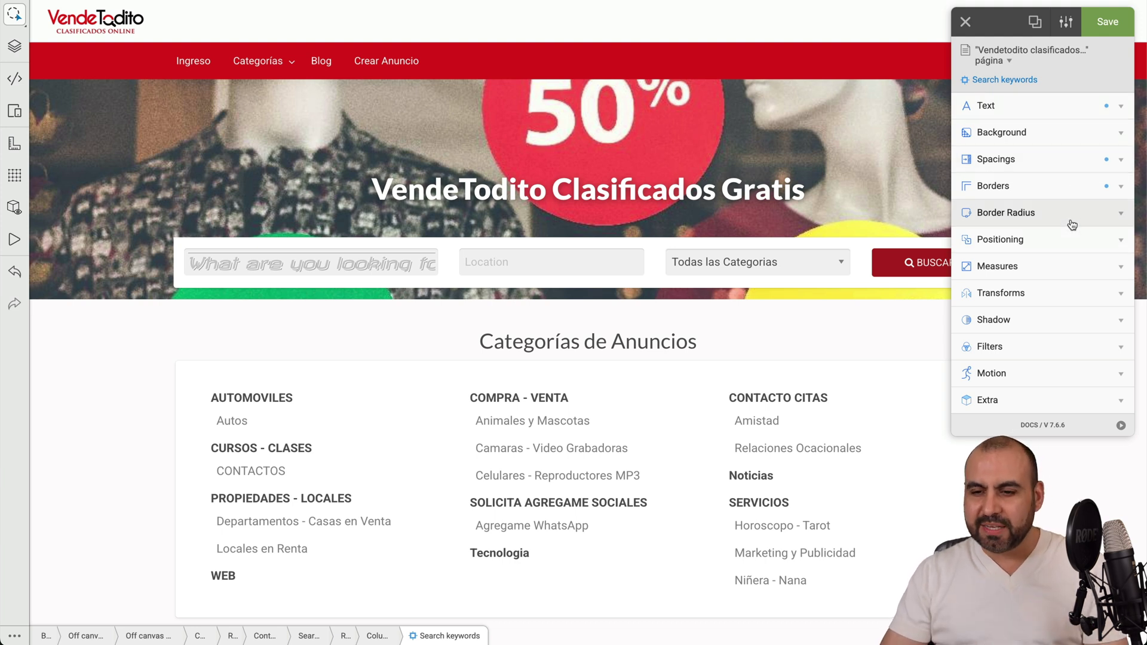
left_click(1096, 241)
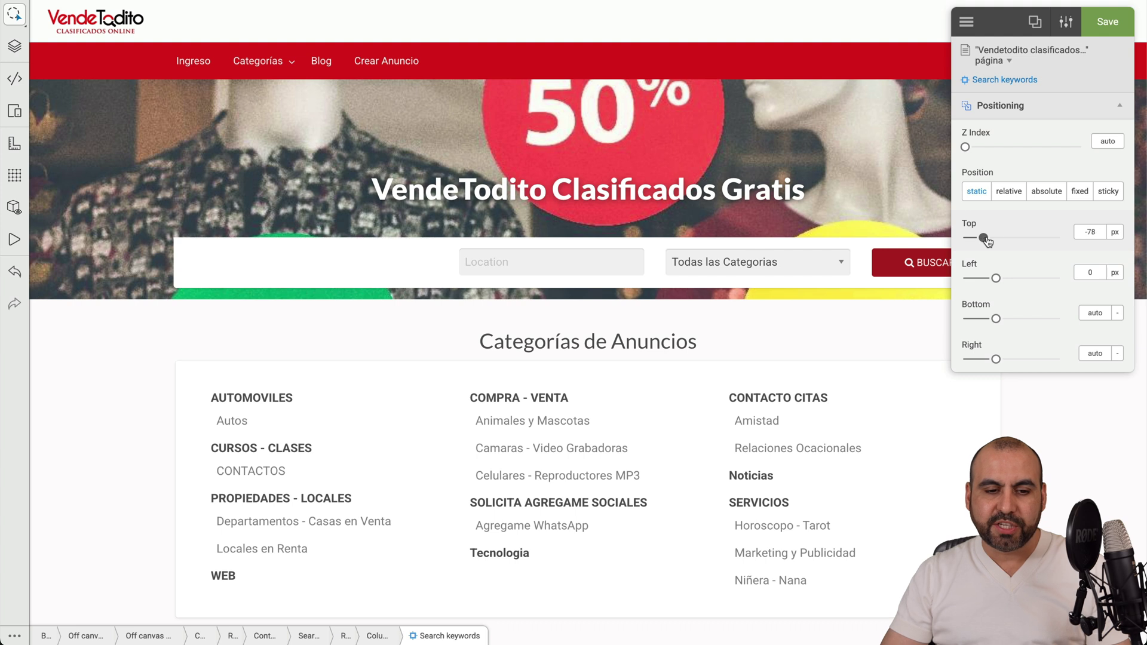
- Position the search box relatively with a -4 px top offset
left_click_drag(995, 239, 994, 237)
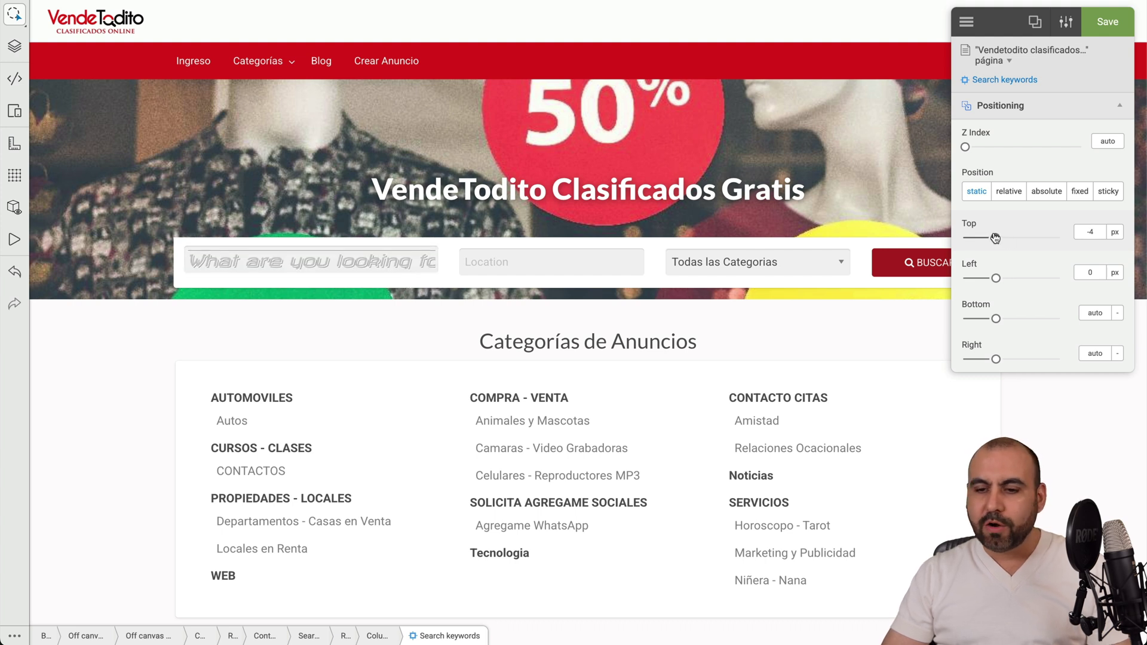
left_click(1120, 107)
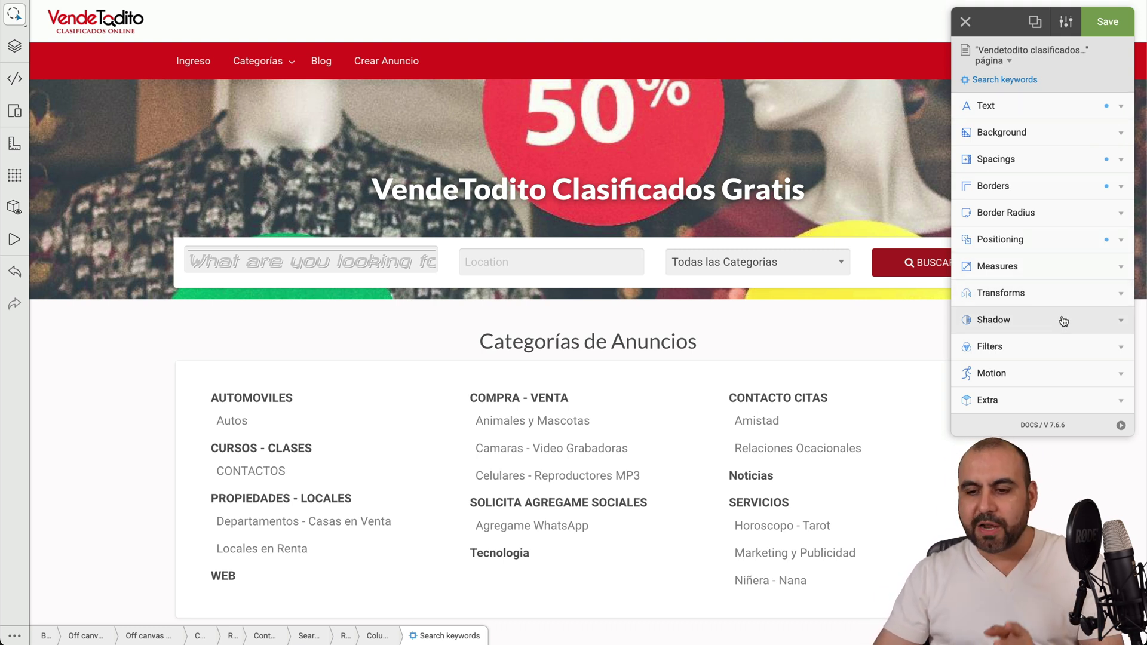
- Apply the 'bob' animation to the search box, 0.74 s duration, fill mode both
left_click(1044, 370)
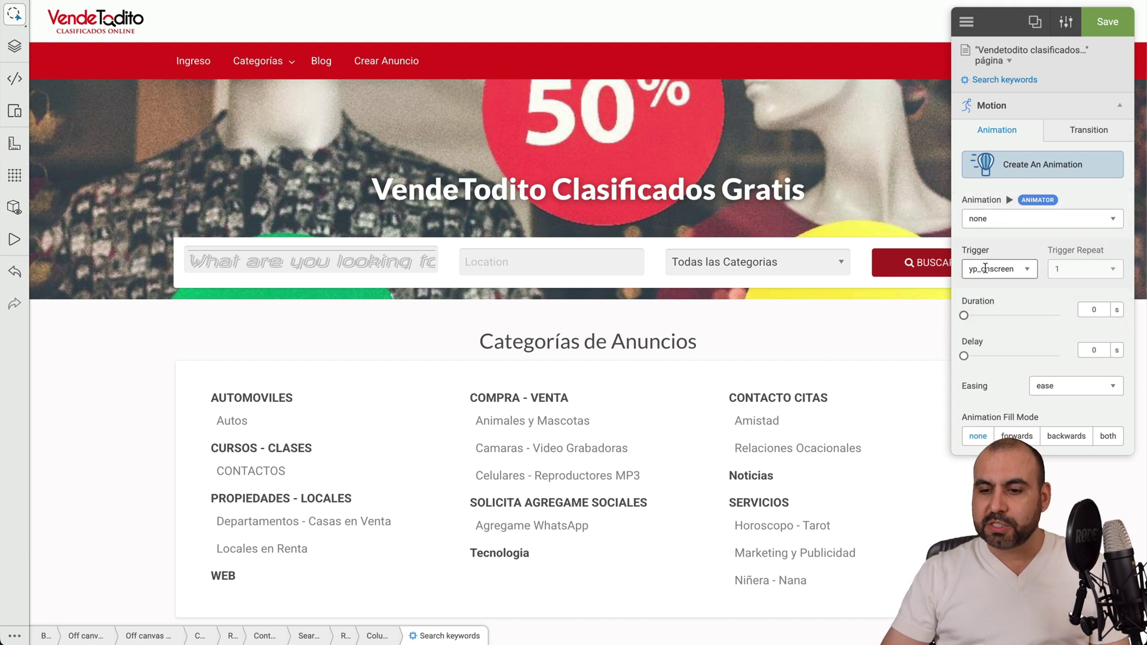
left_click(1029, 218)
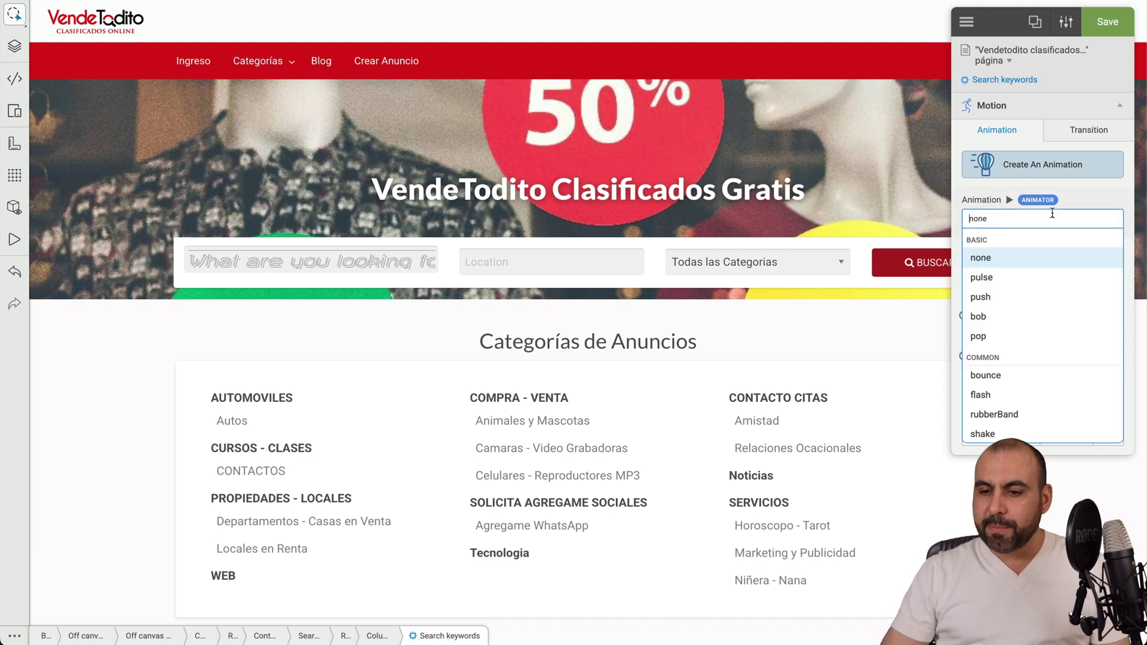
left_click(1010, 314)
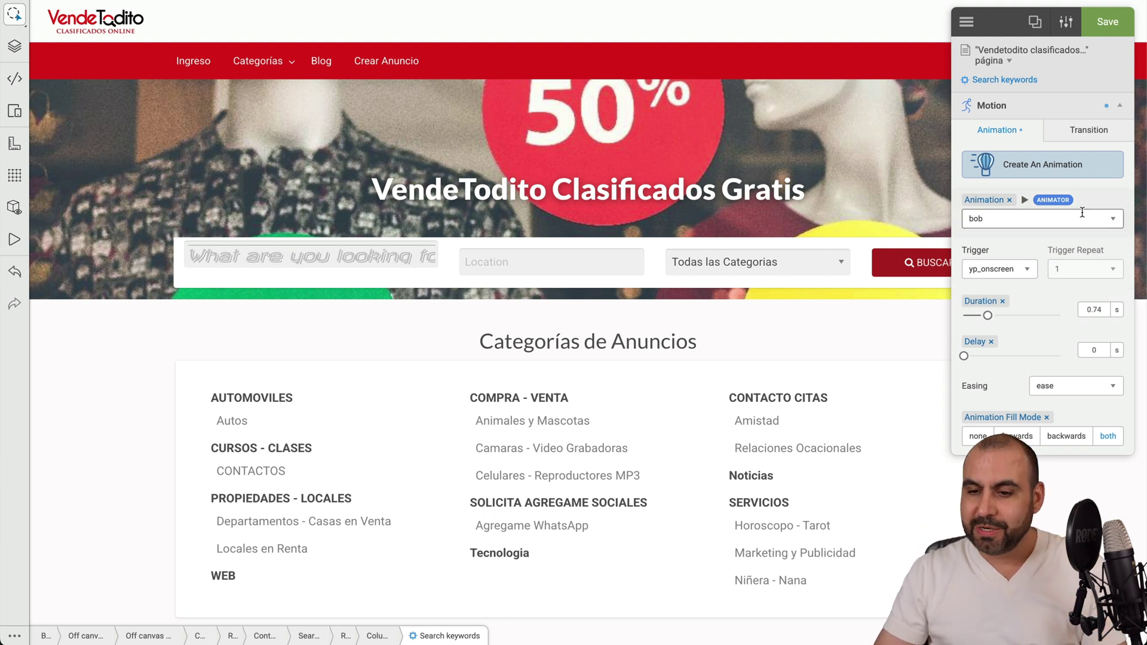
left_click(1014, 167)
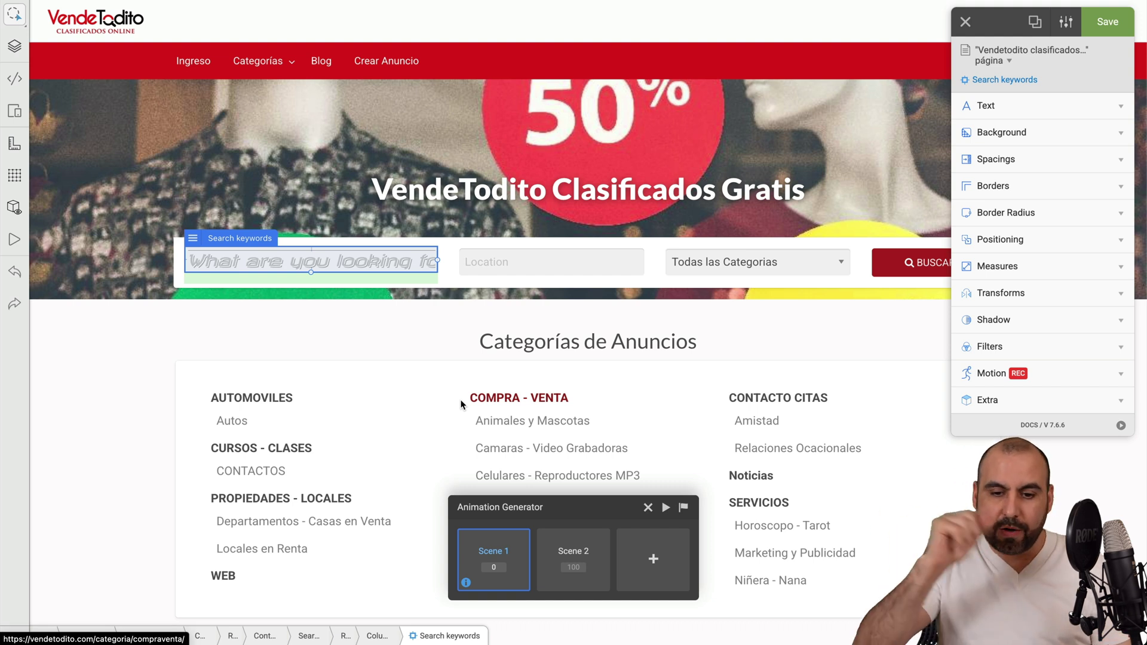
- Close the Animation Generator without saving and deselect the search field
left_click(646, 508)
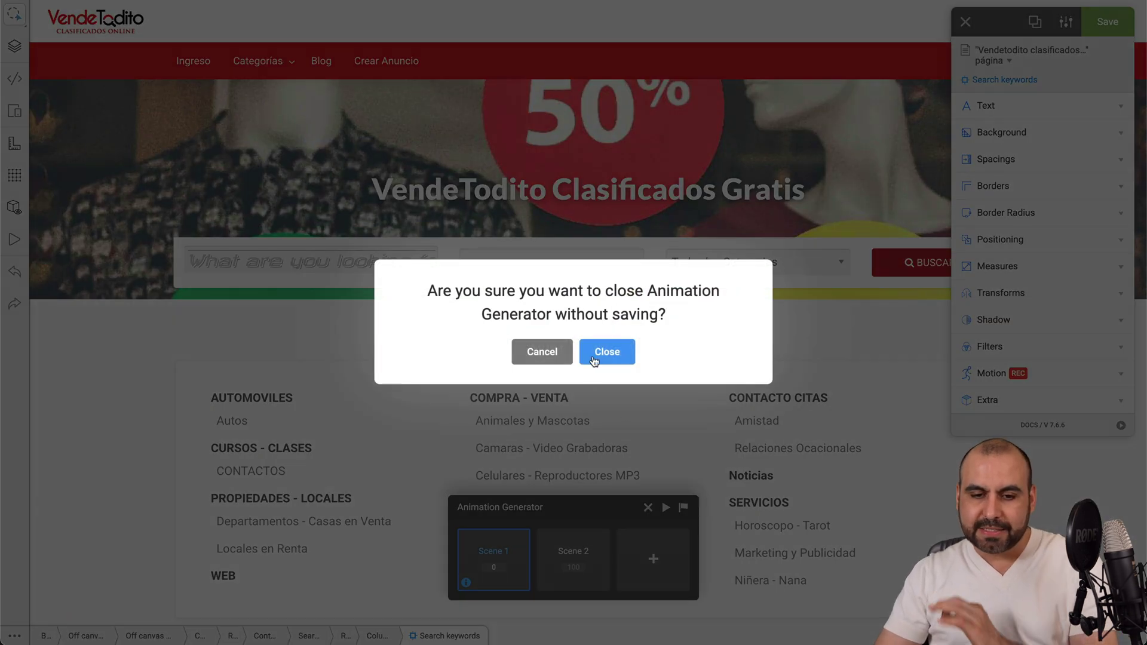
left_click(605, 352)
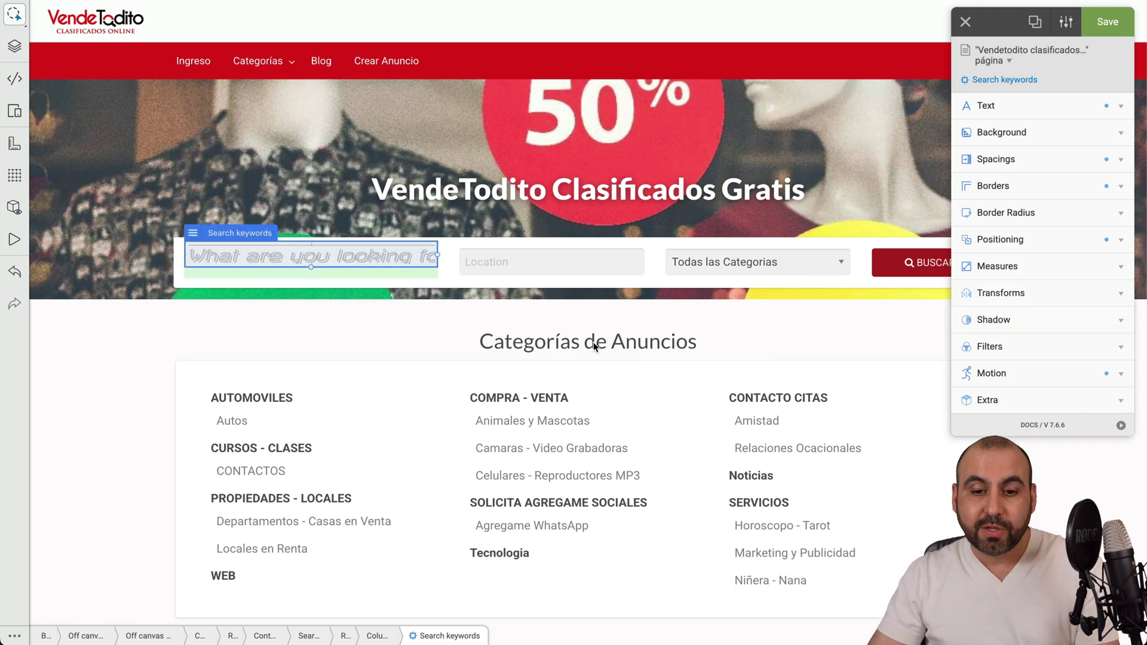
key("Escape")
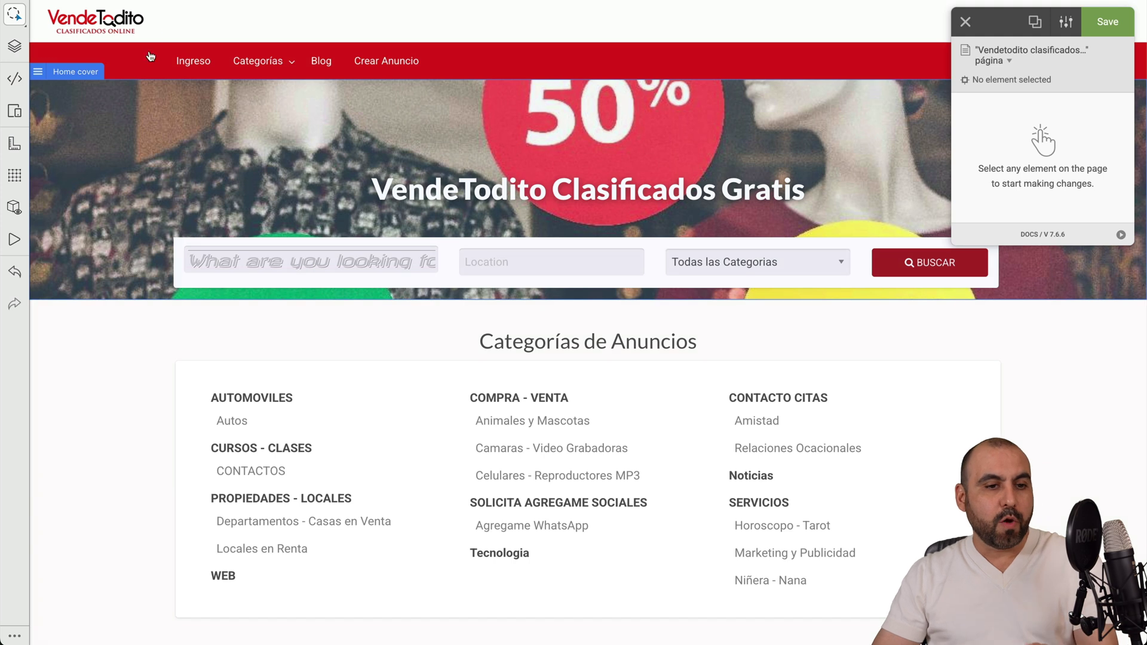
left_click(14, 46)
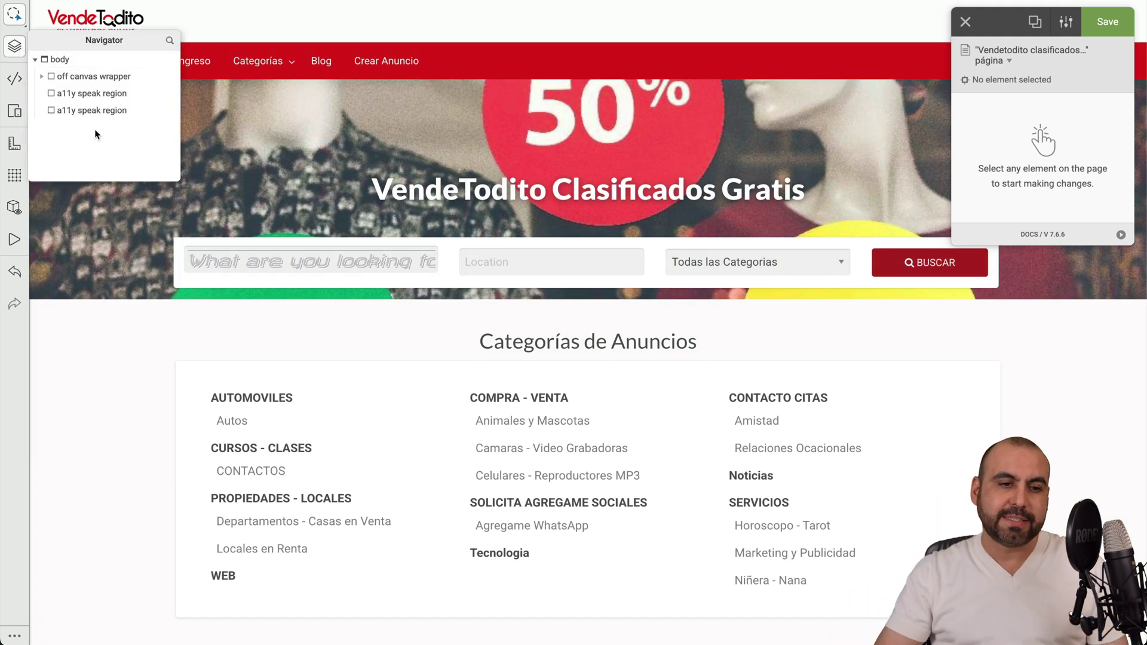
left_click(14, 78)
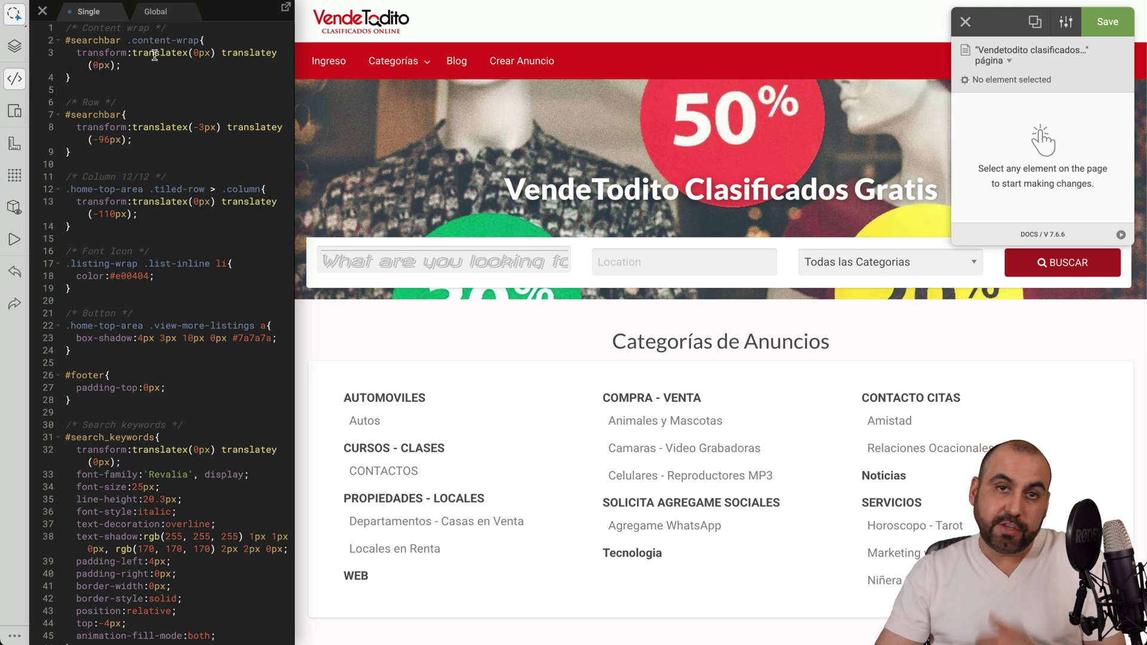
left_click(16, 86)
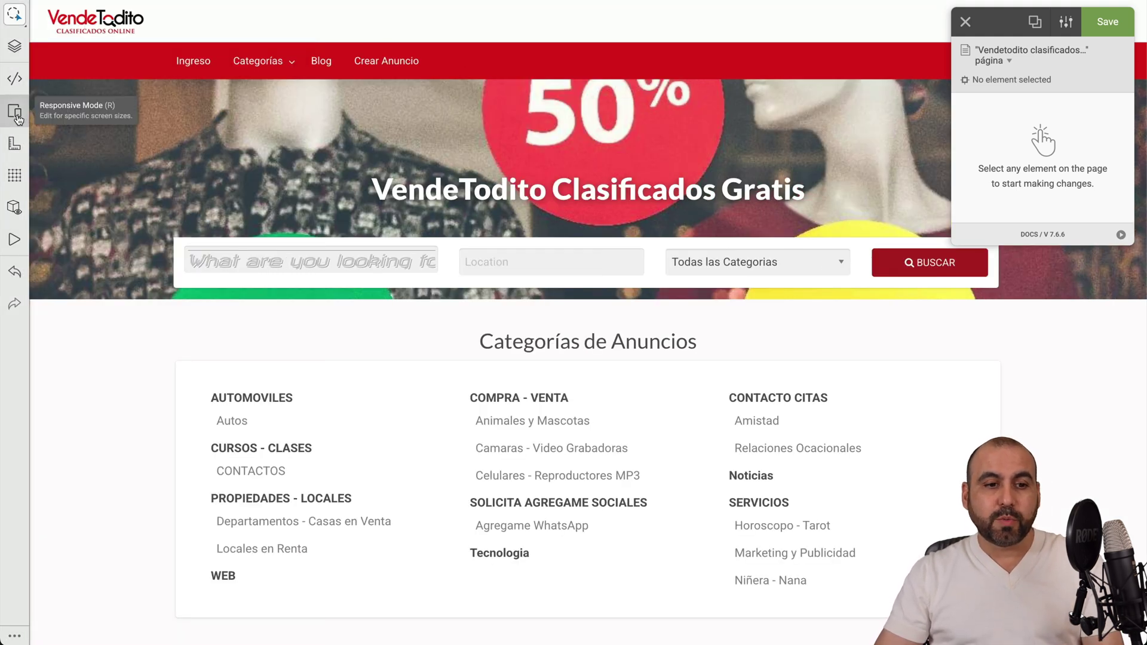
left_click(15, 113)
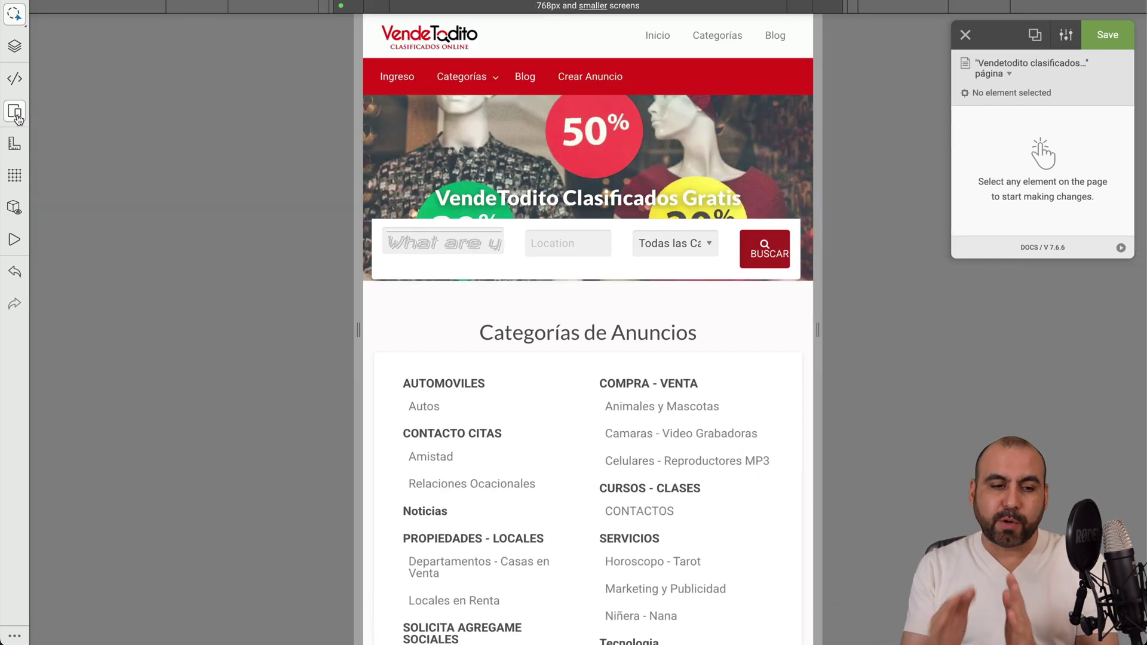
left_click(17, 117)
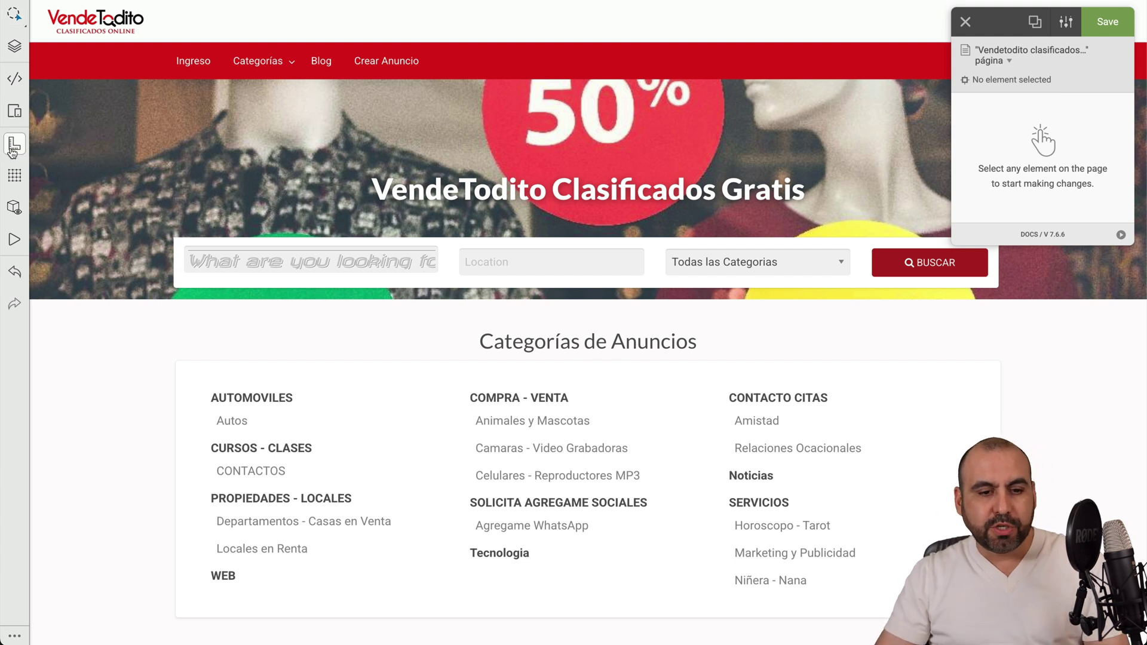
left_click(14, 143)
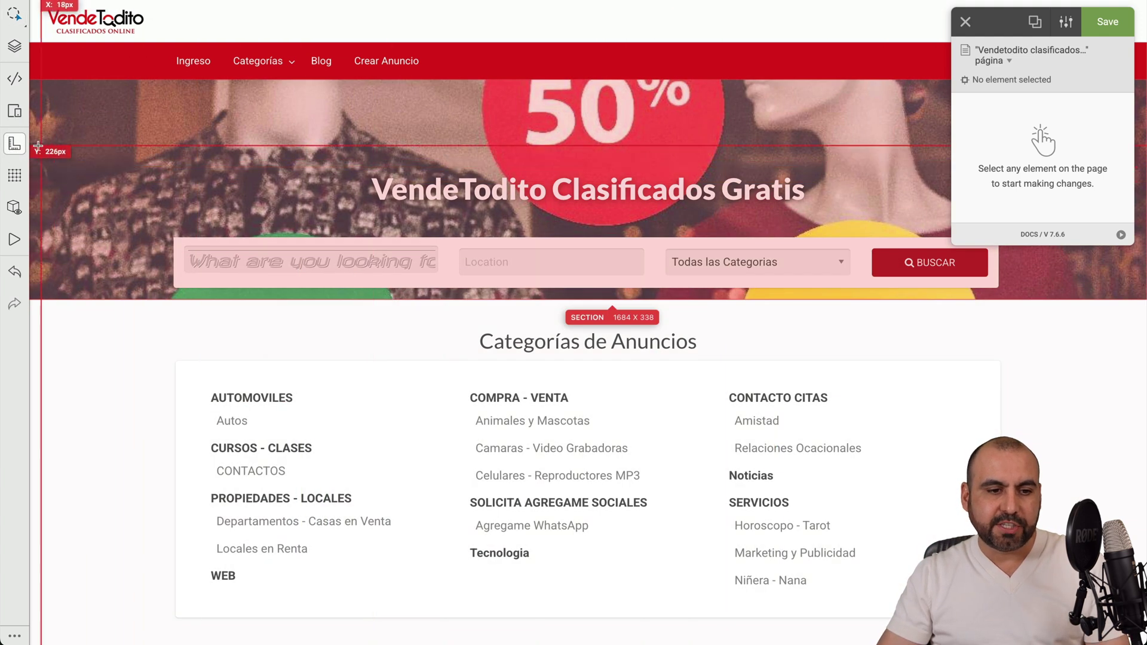
- Turn off the measuring guides, then show the homepage wireframe outline and hide it again
left_click(15, 144)
left_click(14, 177)
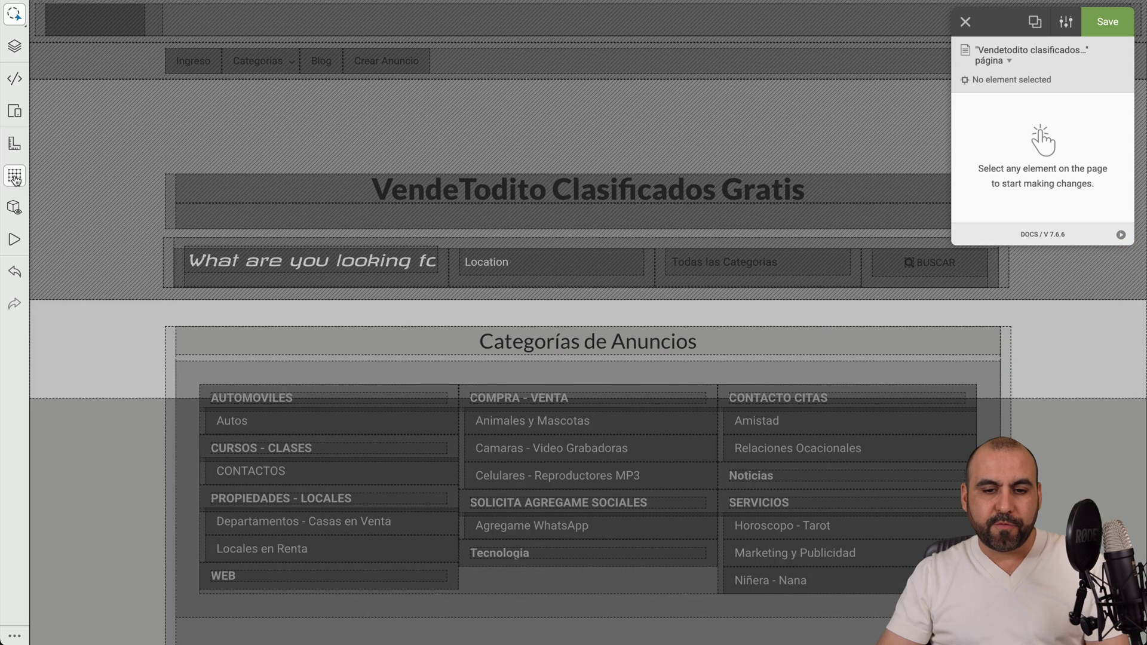
left_click(14, 177)
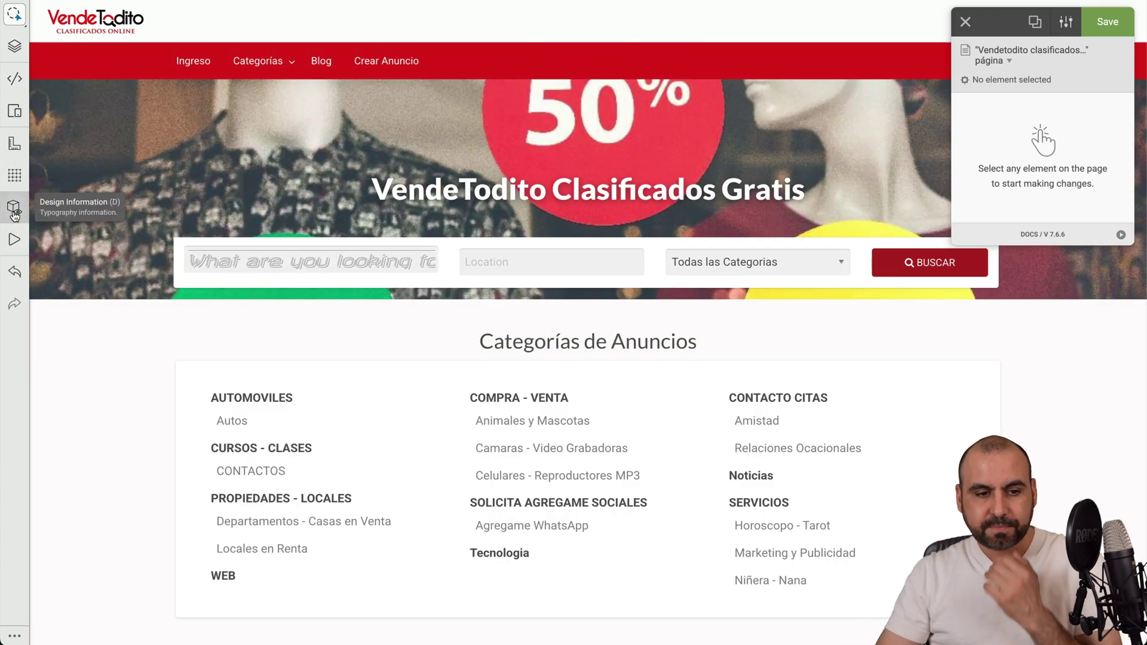